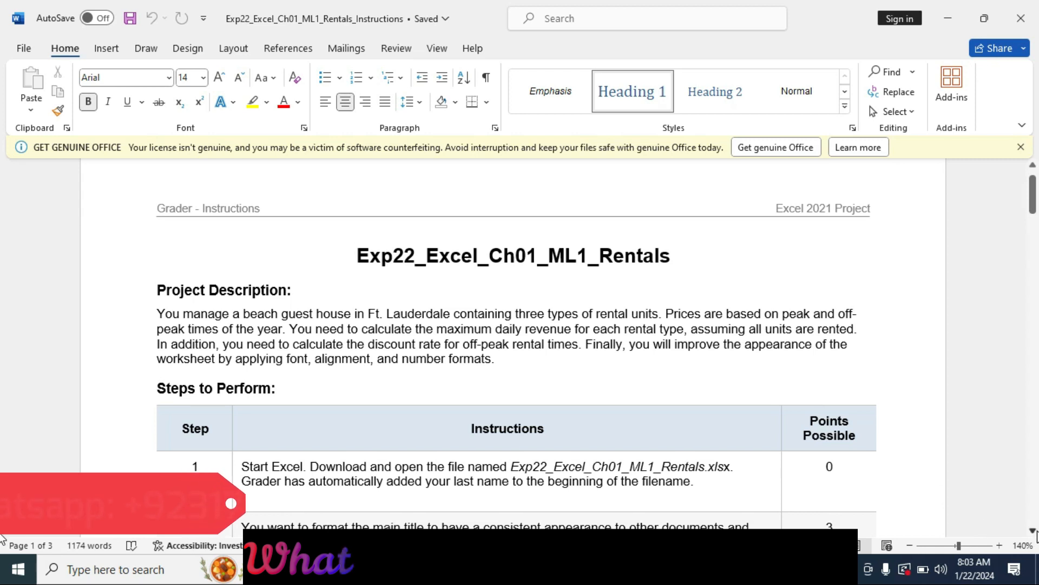
Step: Highlight the step 1 row of the instructions table in yellow and check the rentals workbook in Excel
scroll(3, 541, "down", 1)
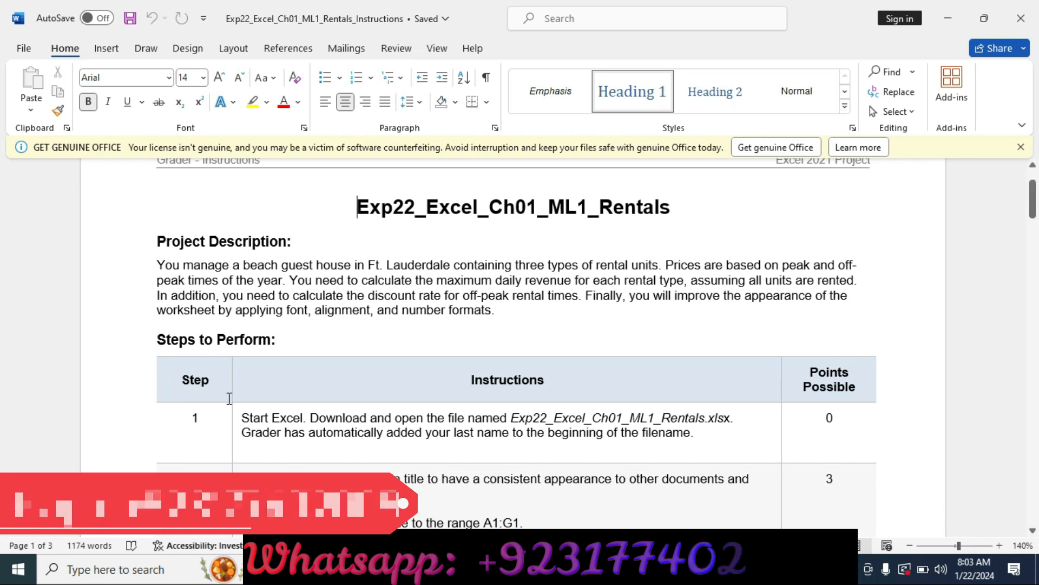
left_click(141, 428)
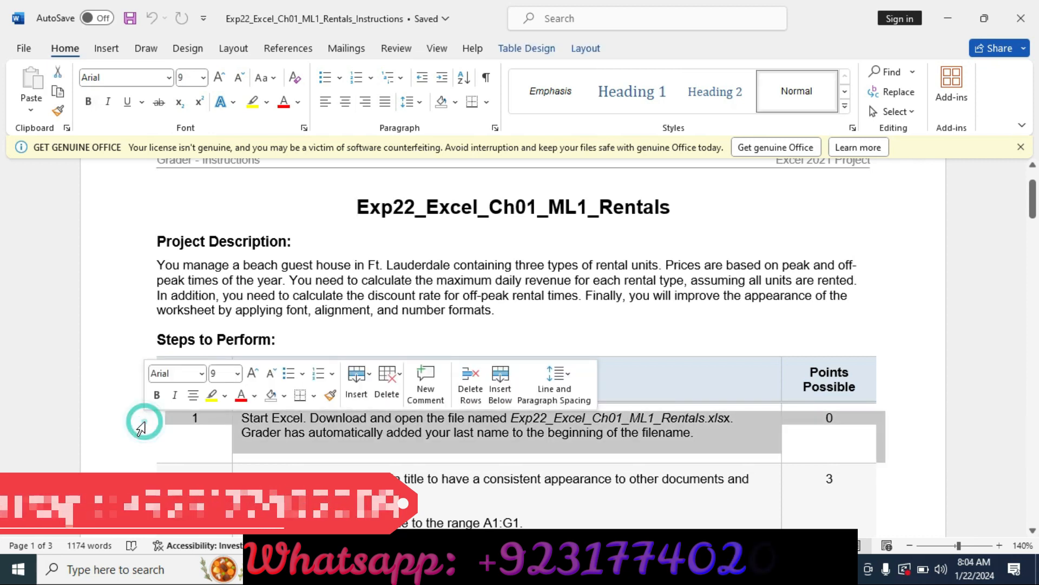
left_click(210, 395)
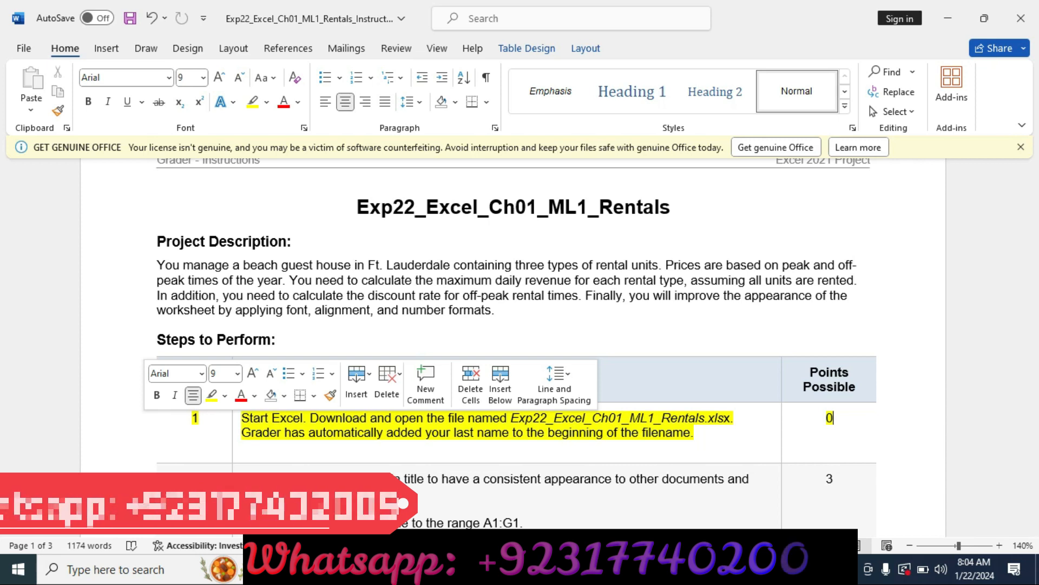
key("alt+Tab")
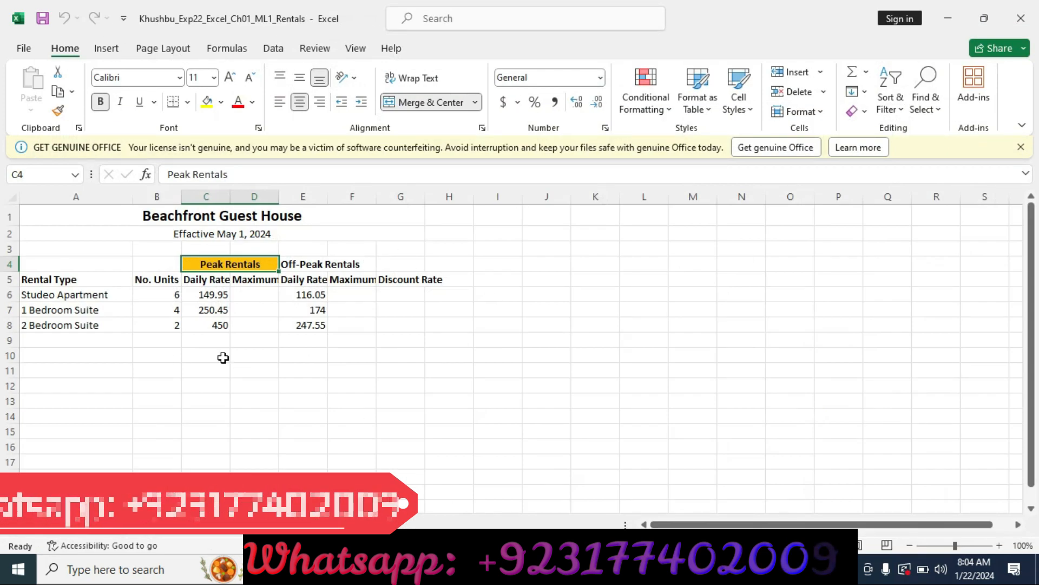
key("alt+Tab")
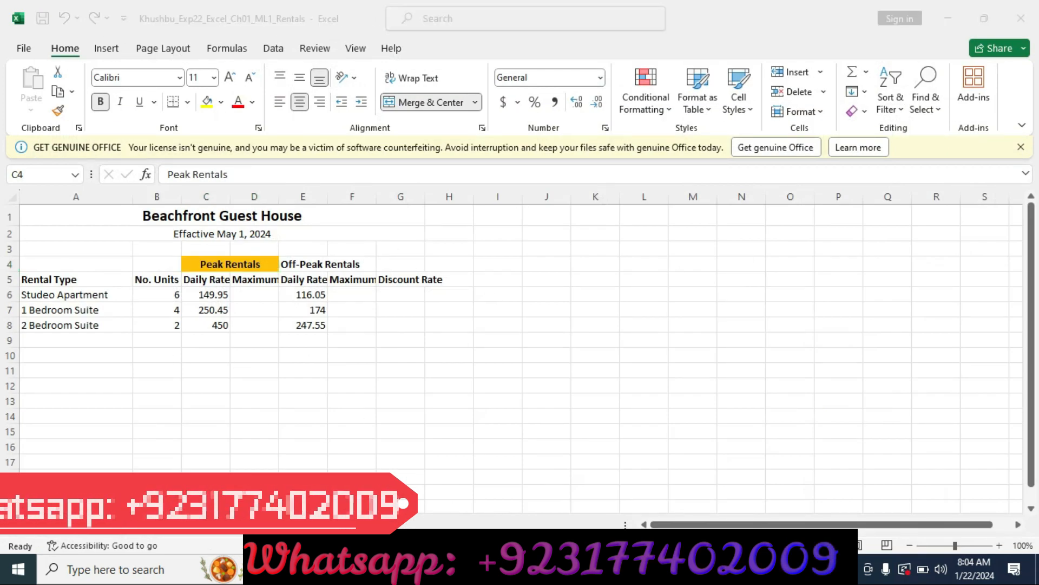
Step: In the Word instructions, clear the highlight from the step 1 row and highlight the step 2 row in yellow
left_click(126, 414)
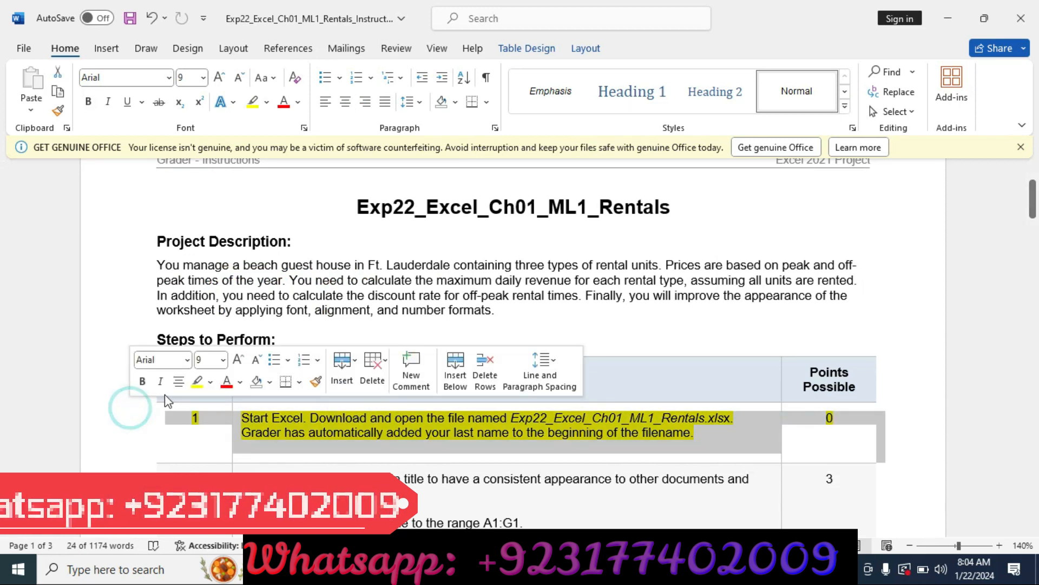
left_click(190, 385)
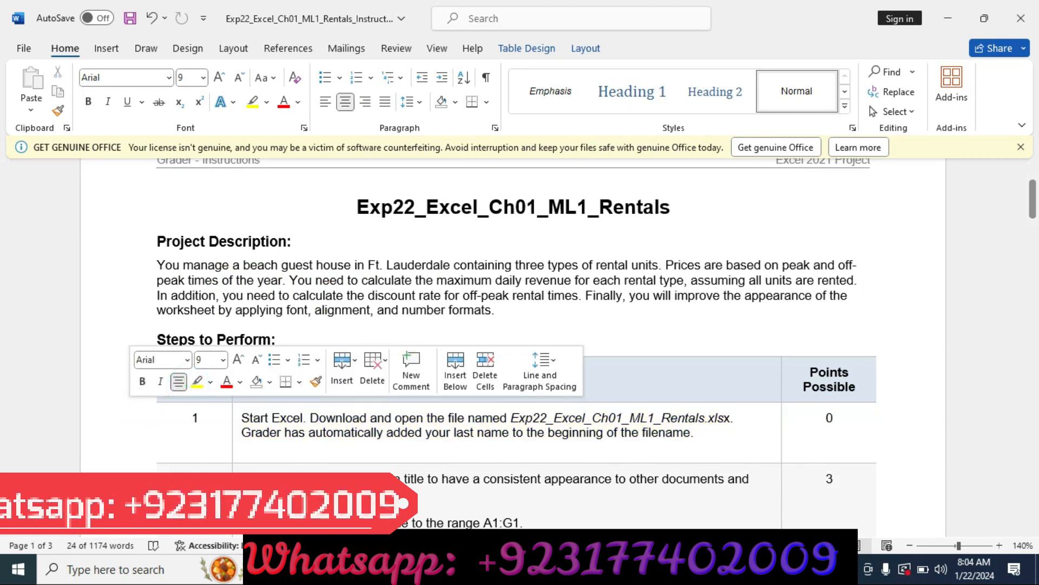
left_click(1033, 532)
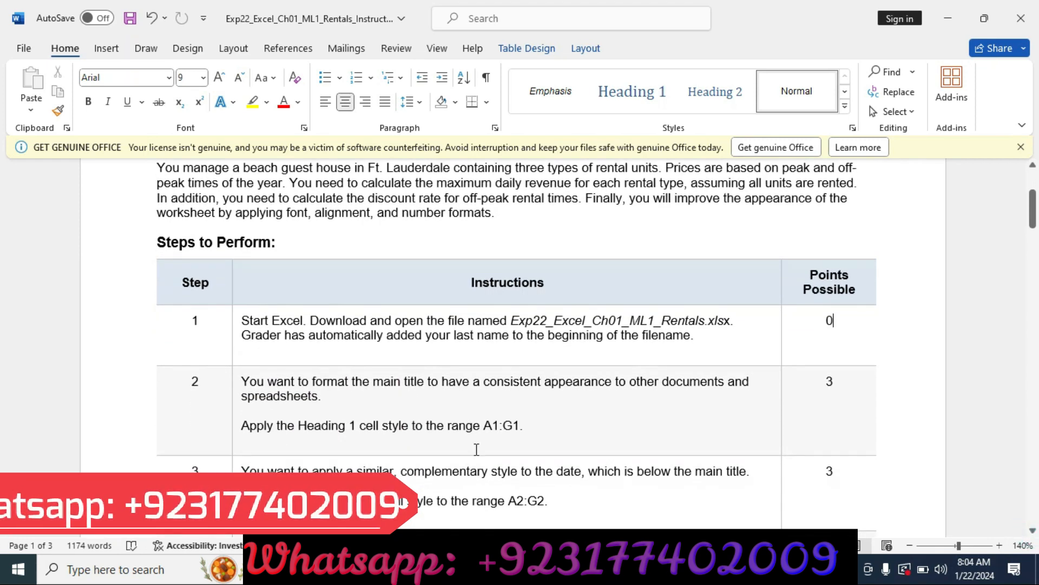
left_click(107, 393)
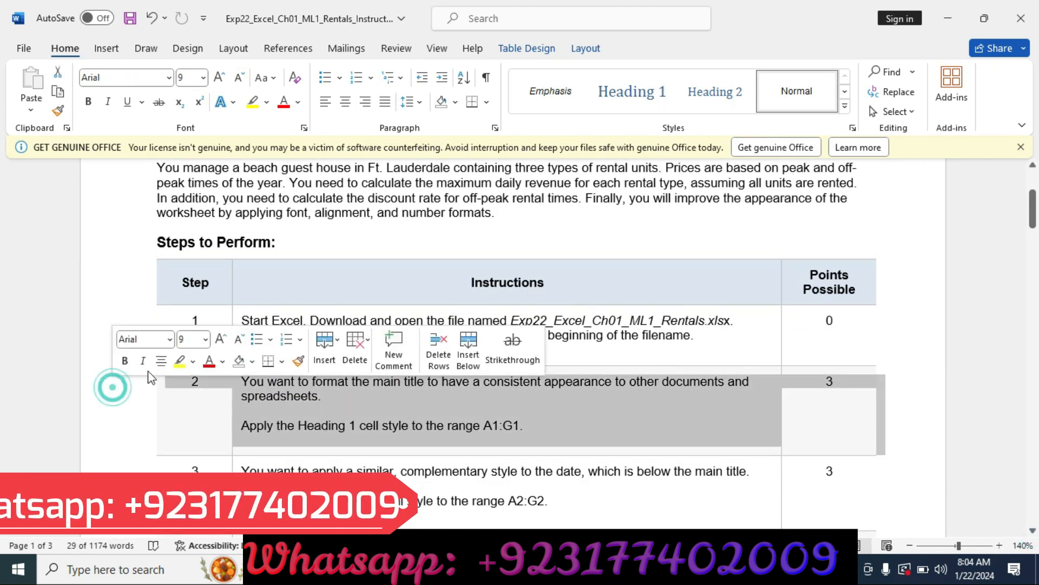
left_click(176, 362)
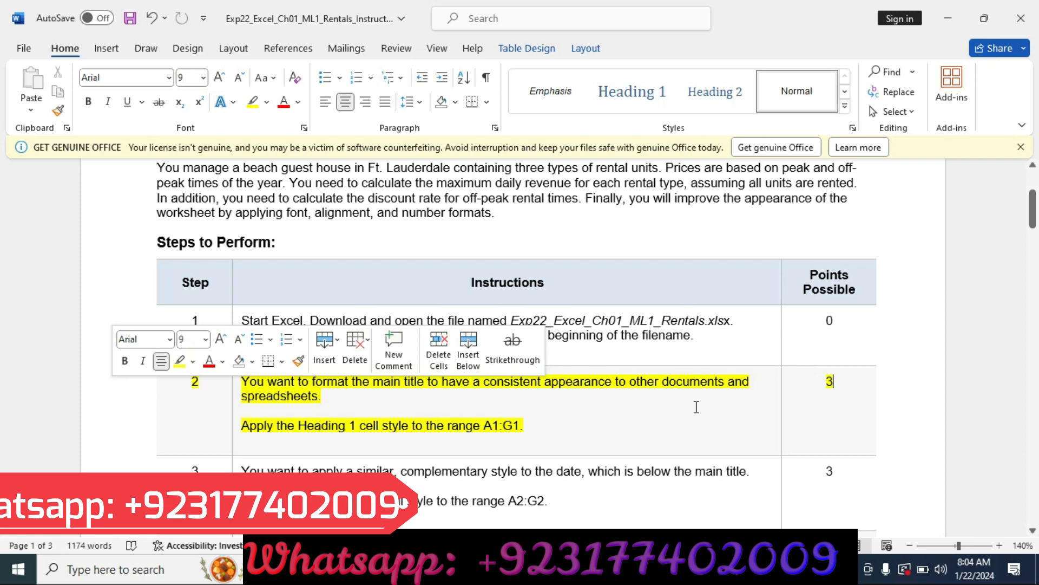
left_click_drag(298, 433, 447, 452)
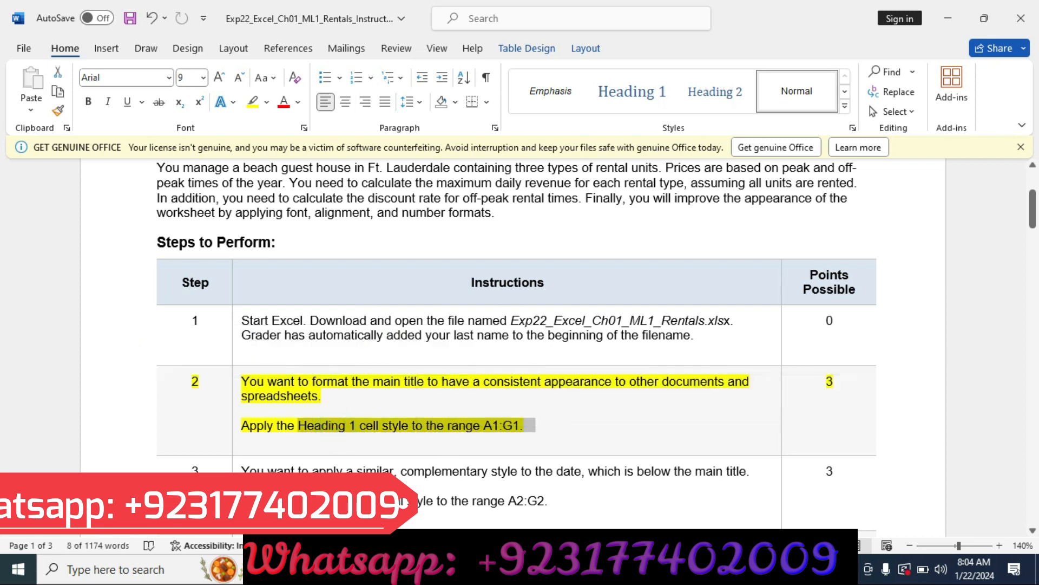
left_click(448, 451)
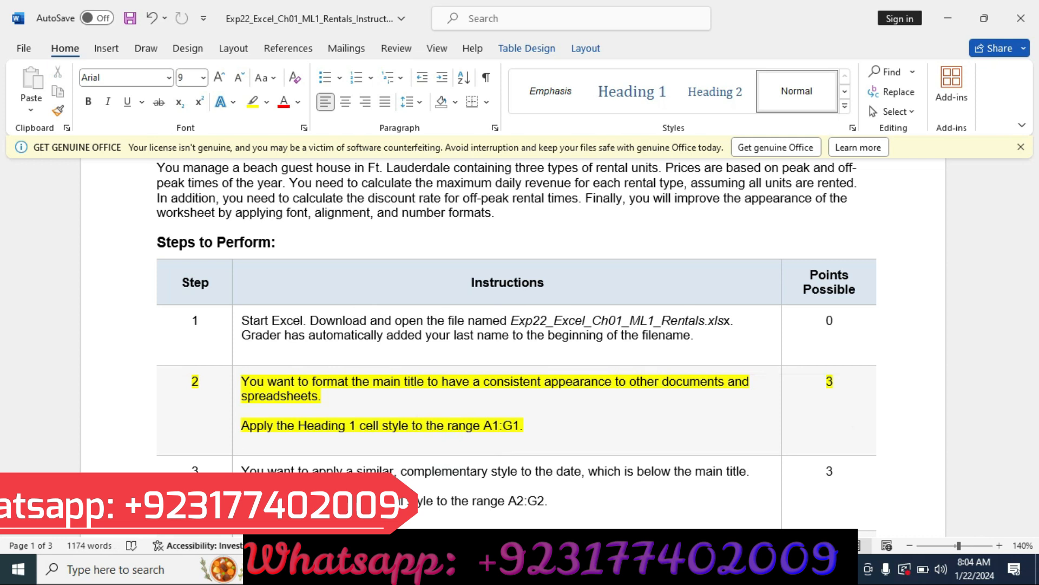
Step: Switch to the rentals workbook in Excel and apply the Heading 1 cell style to the main title in A1:G1
key("alt+Tab")
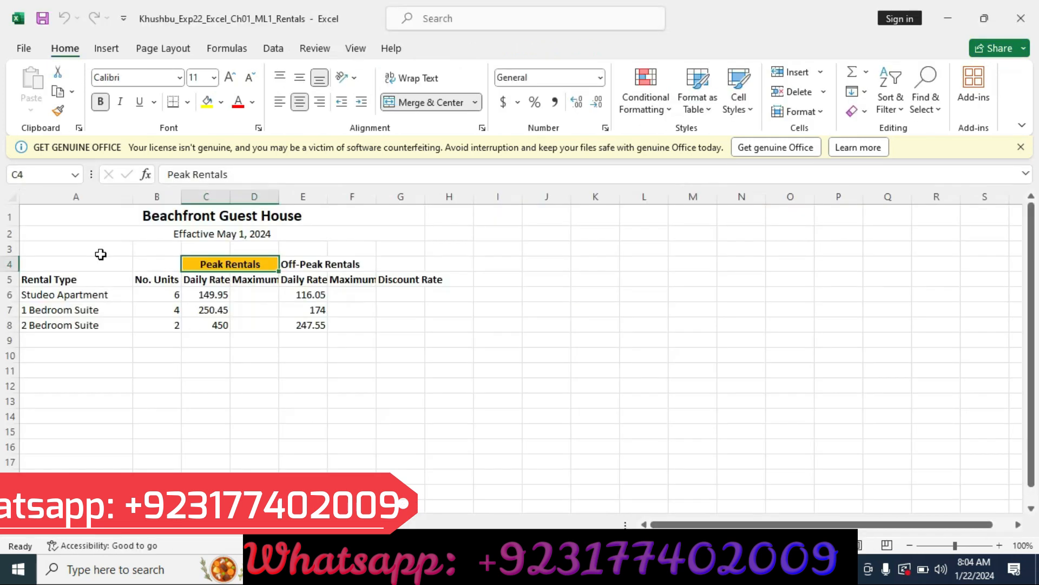
left_click(79, 224)
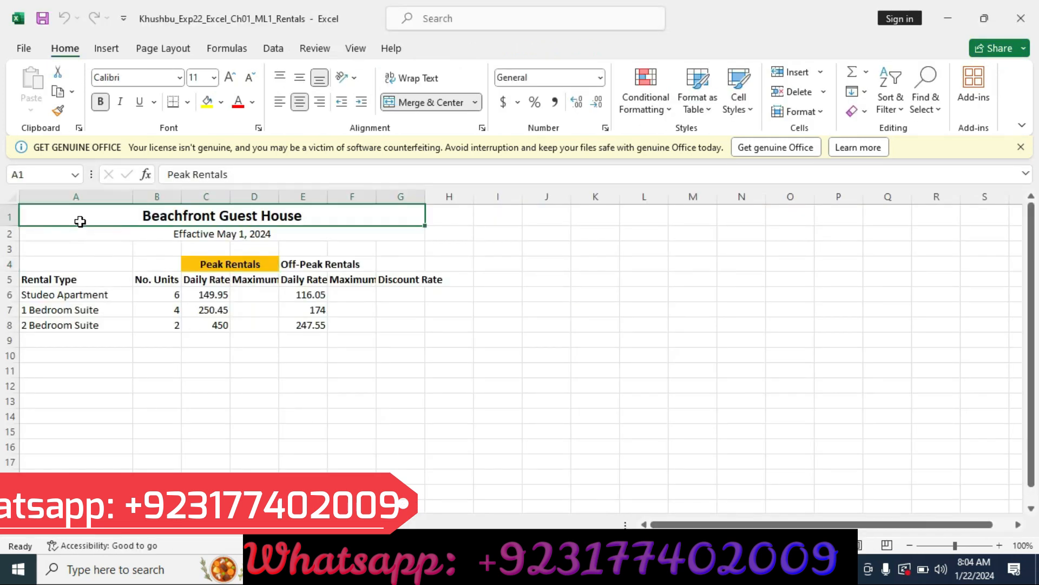
double_click(79, 222)
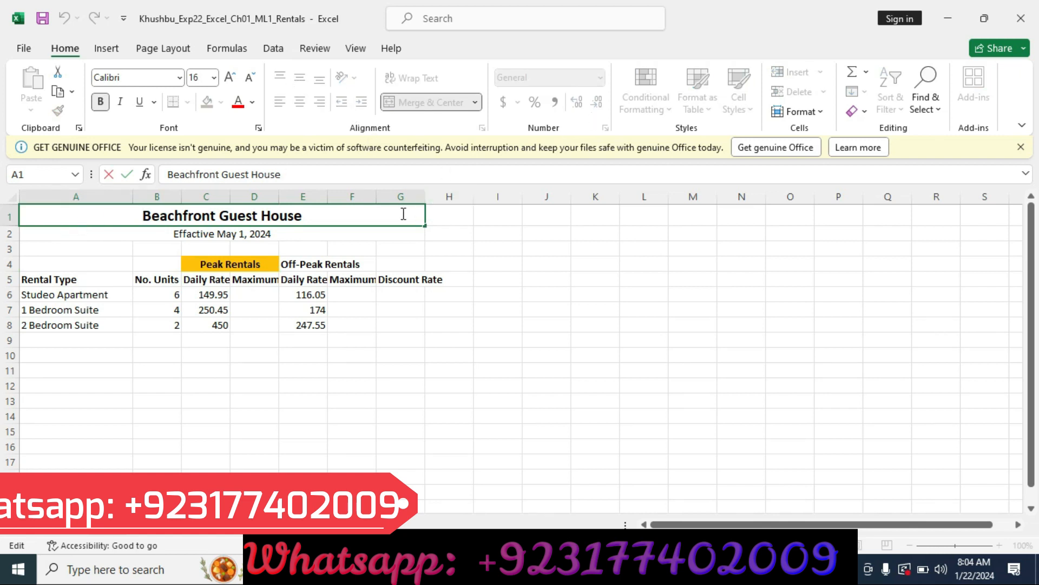
left_click(467, 224)
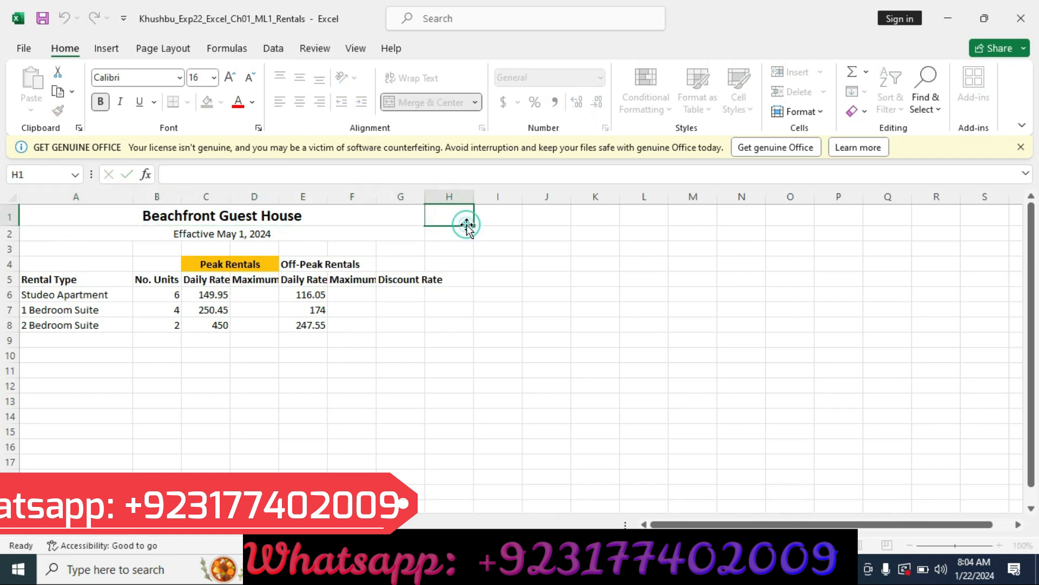
left_click(372, 221)
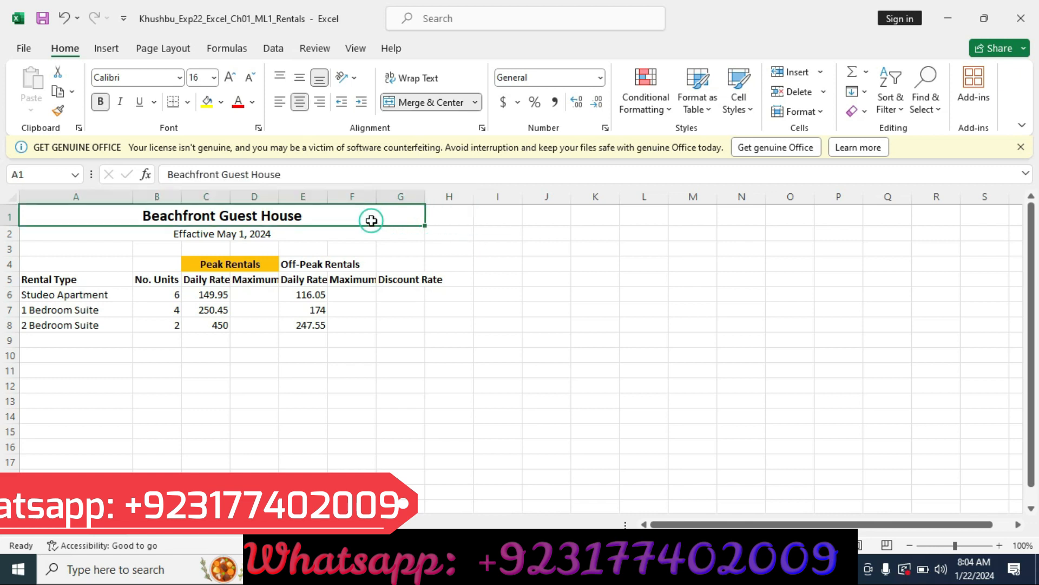
left_click(743, 106)
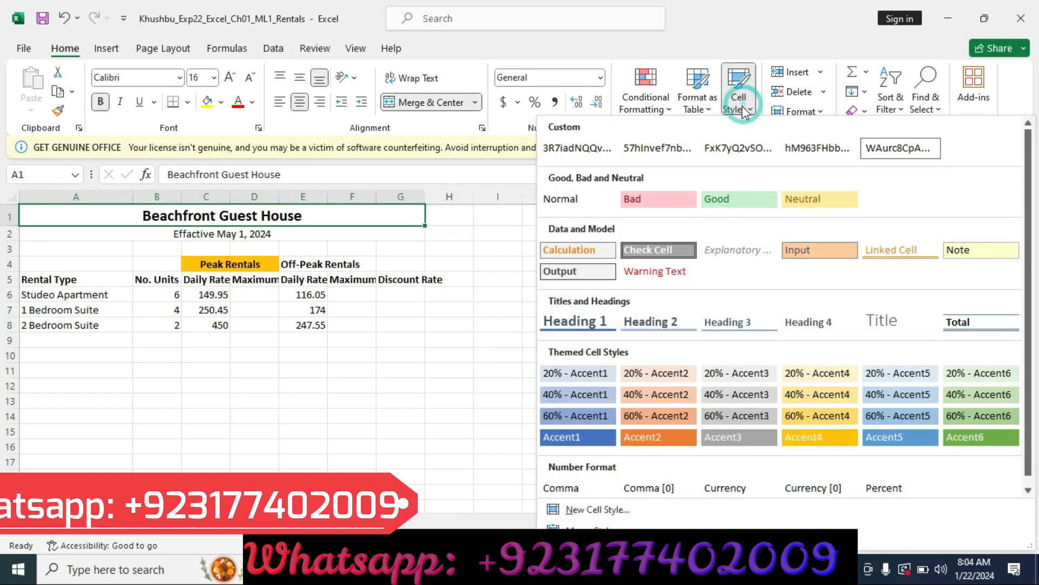
left_click(575, 320)
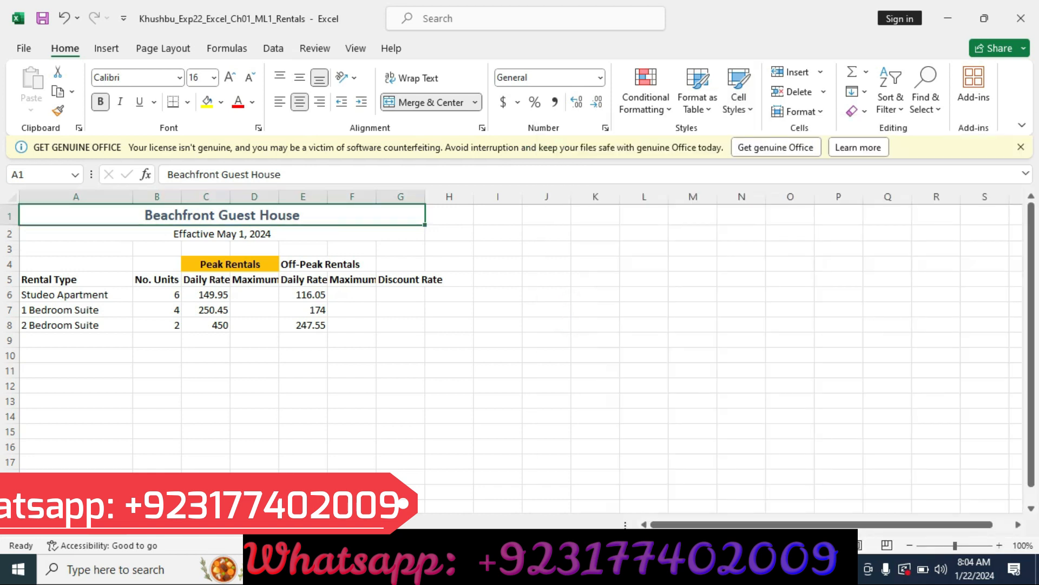
Step: Switch to the Word instructions, clear the step 2 row's highlight, and highlight the step 3 row in yellow
key("alt+Tab")
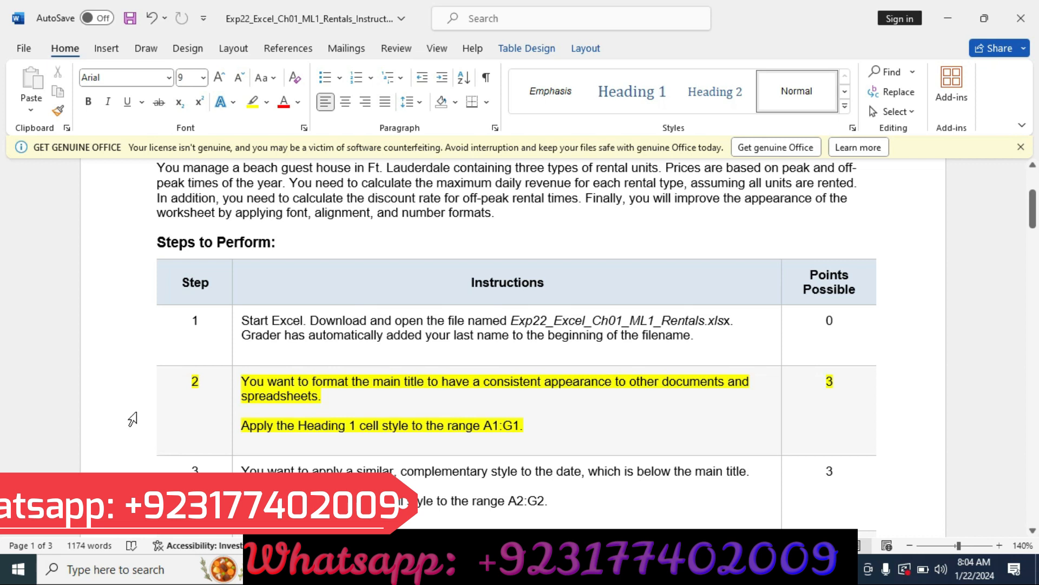
left_click(127, 385)
left_click(203, 385)
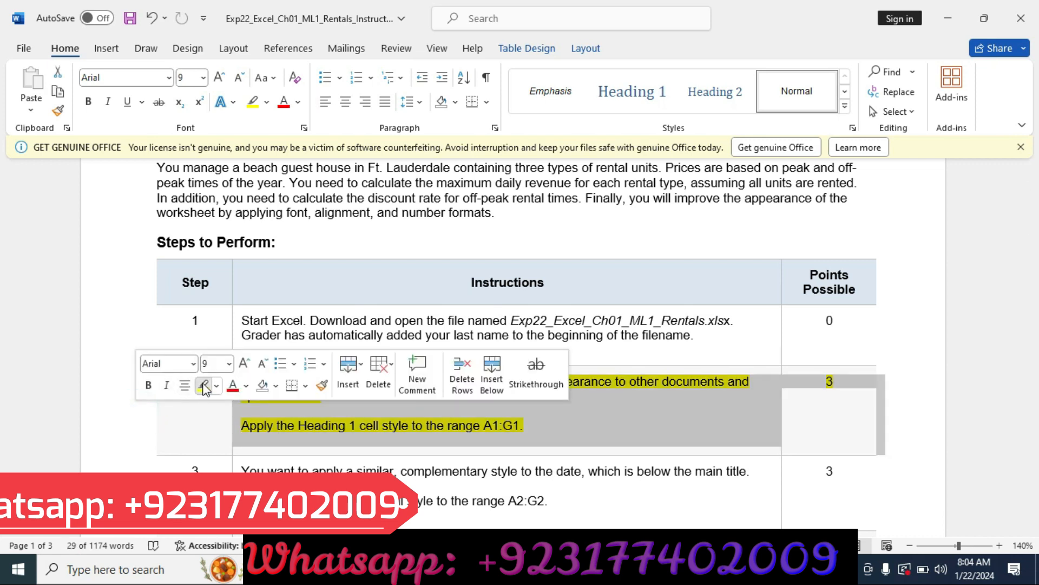
left_click(127, 471)
left_click(188, 465)
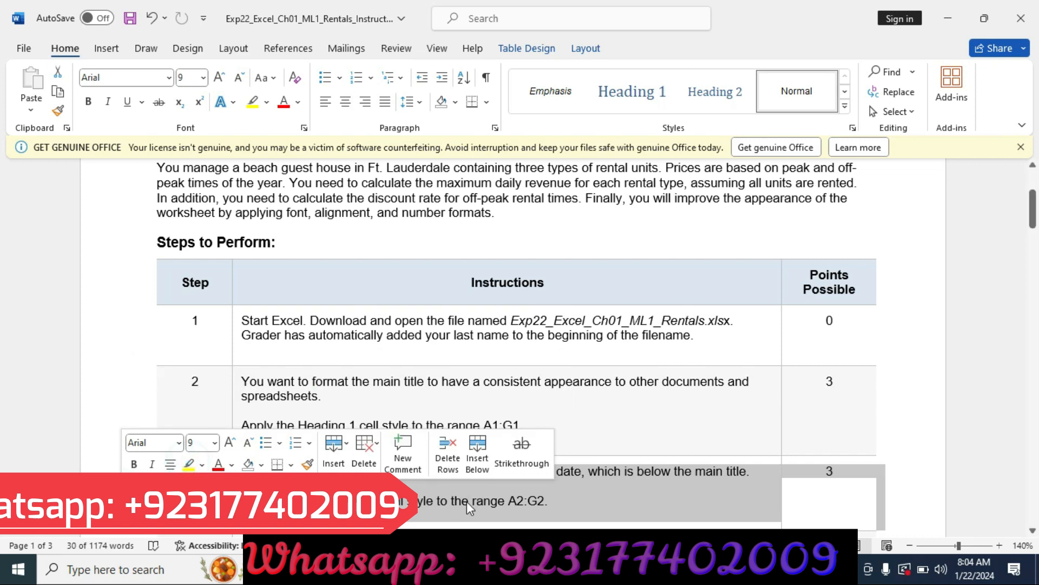
left_click(550, 485)
left_click(607, 489)
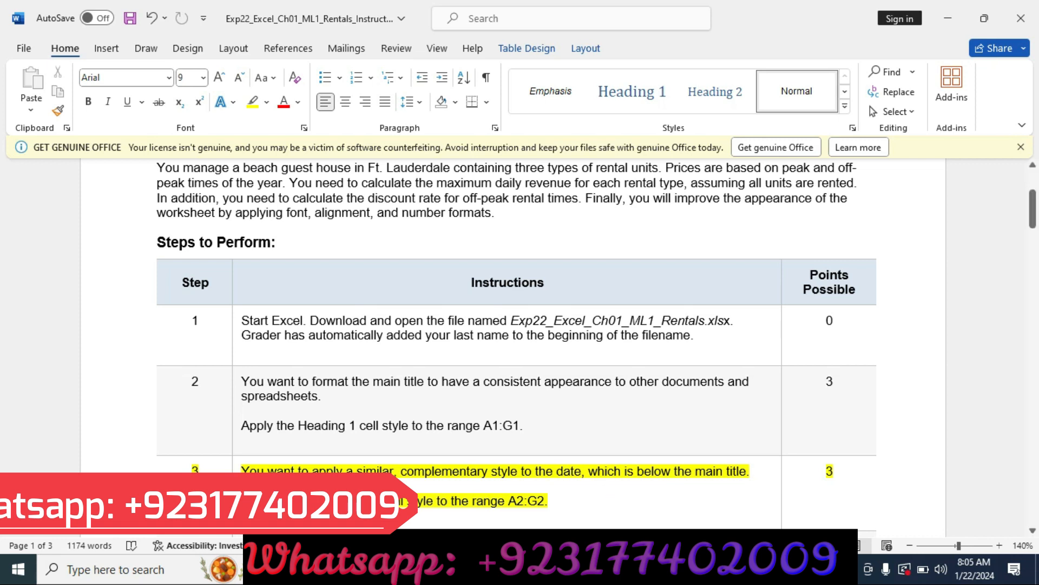
Step: Switch to the Excel workbook and apply the 20% - Accent1 cell style to the effective date in A2:G2
left_click(611, 568)
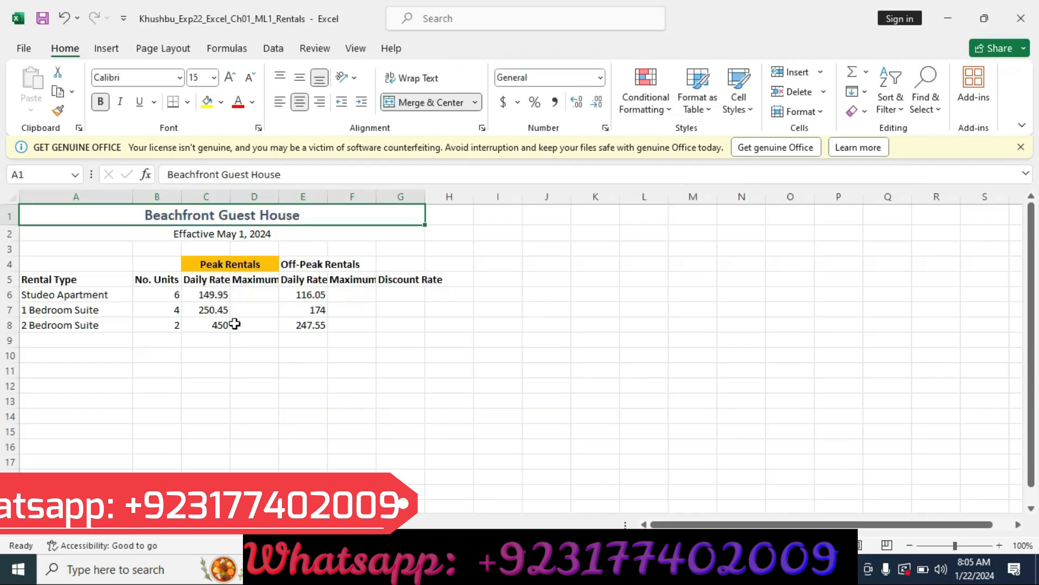
left_click(131, 236)
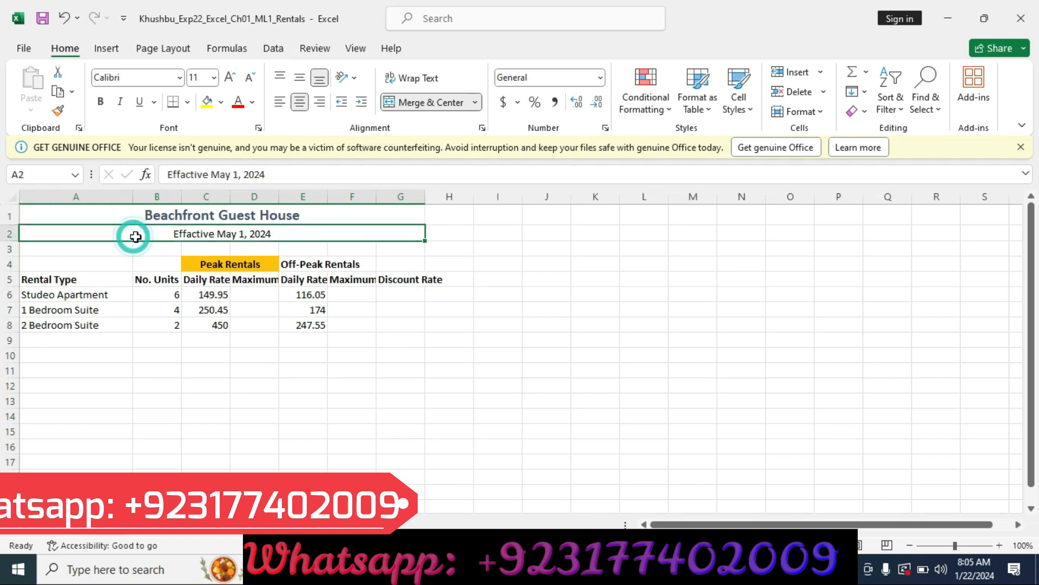
left_click(753, 111)
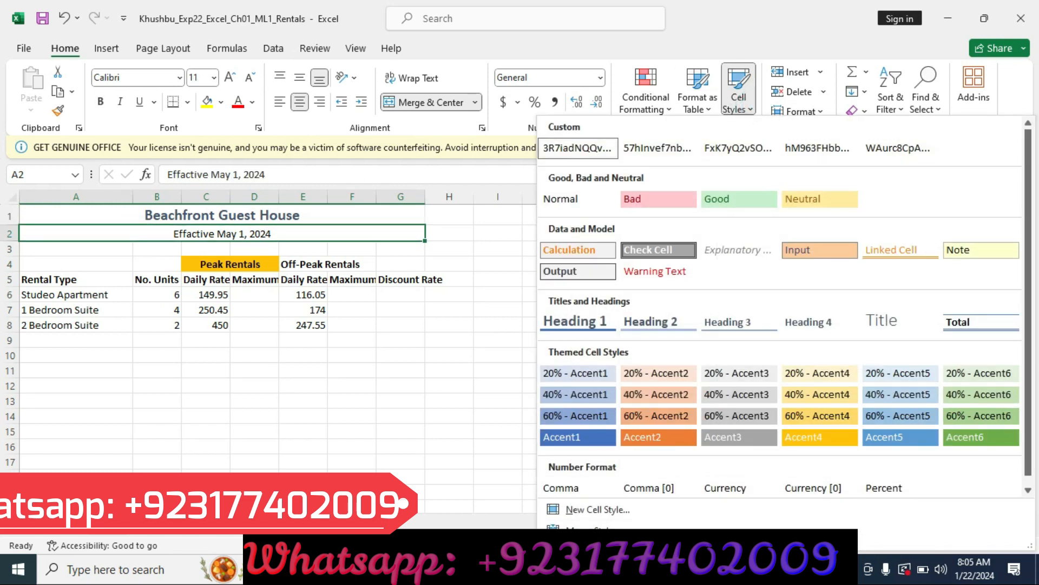
key("alt+Tab")
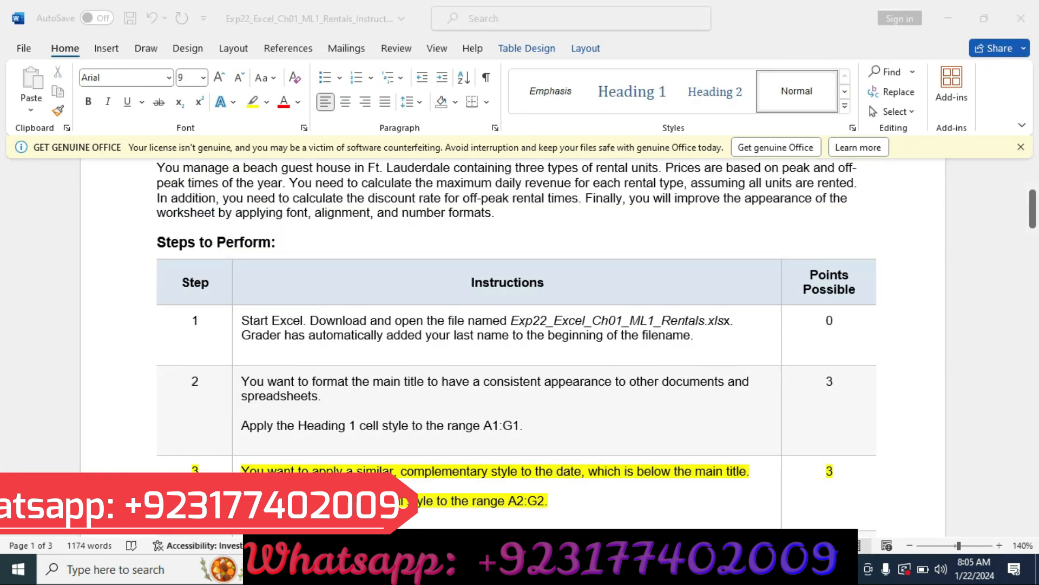
key("alt+Tab")
left_click(747, 114)
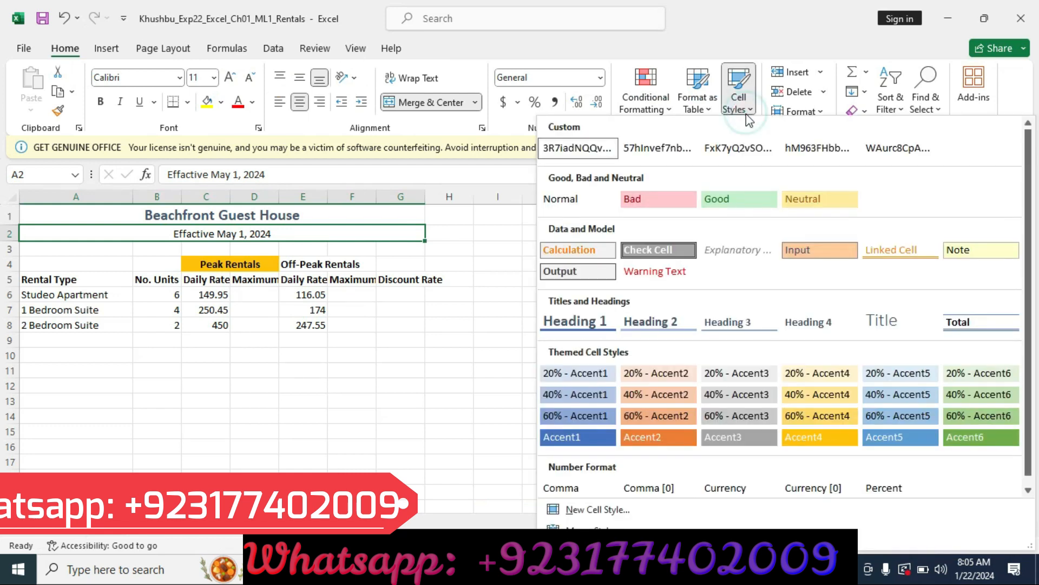
left_click(602, 373)
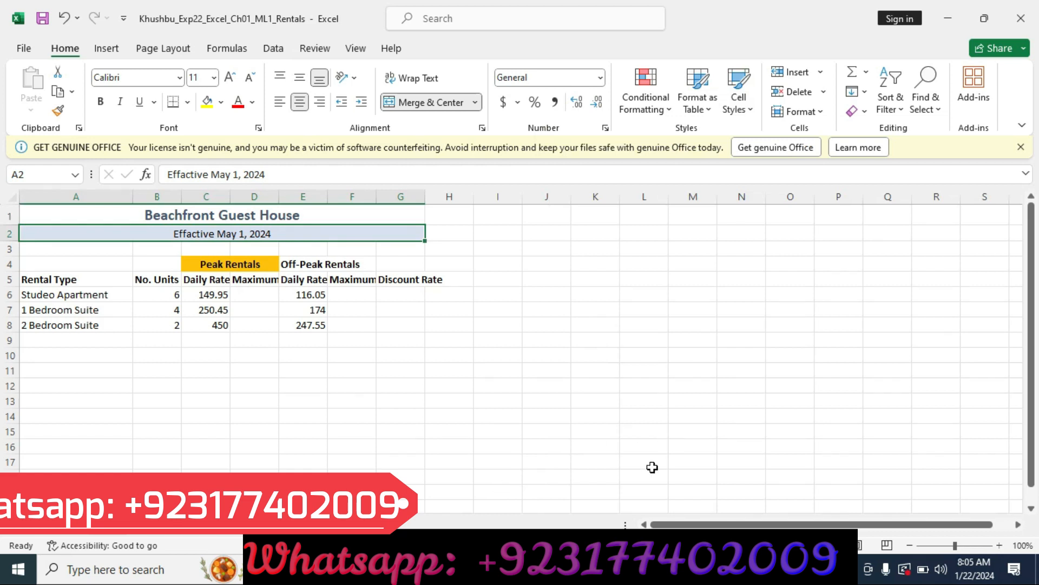
Step: Switch to the Word instructions, clear the step 3 row's highlight, and highlight the step 4 row in yellow
mouse_move(573, 570)
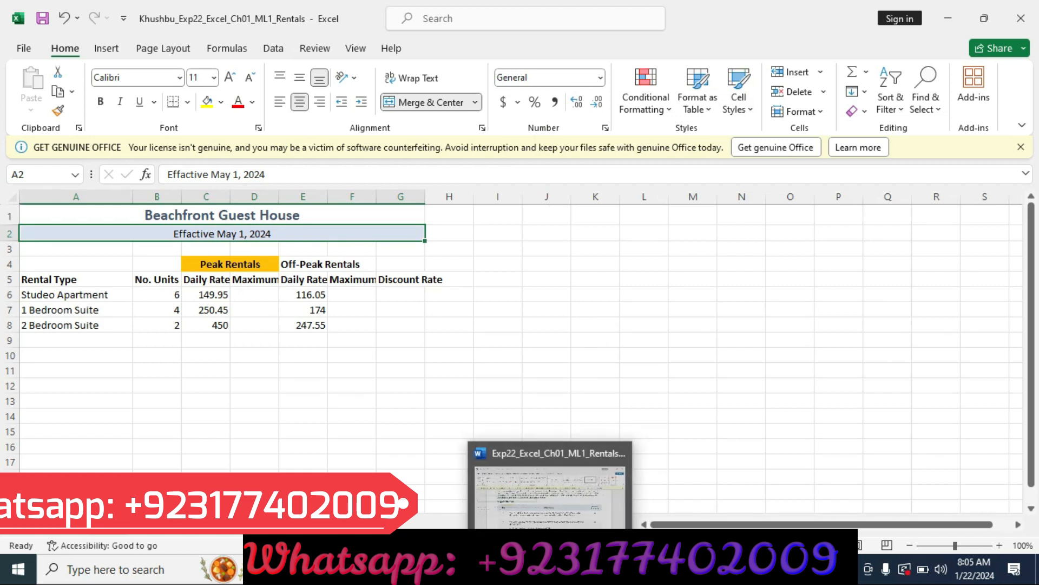
left_click(537, 570)
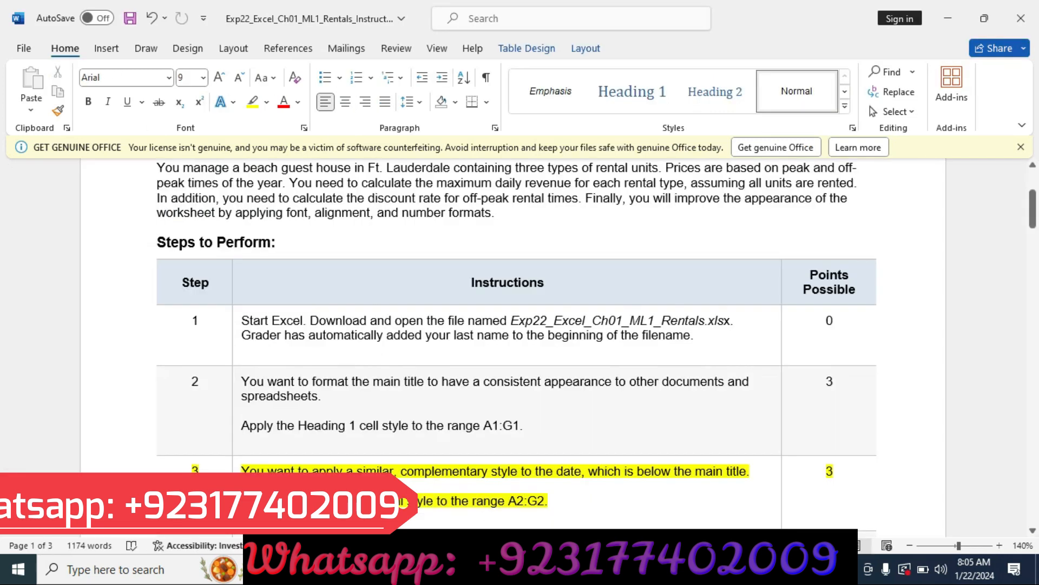
left_click(135, 497)
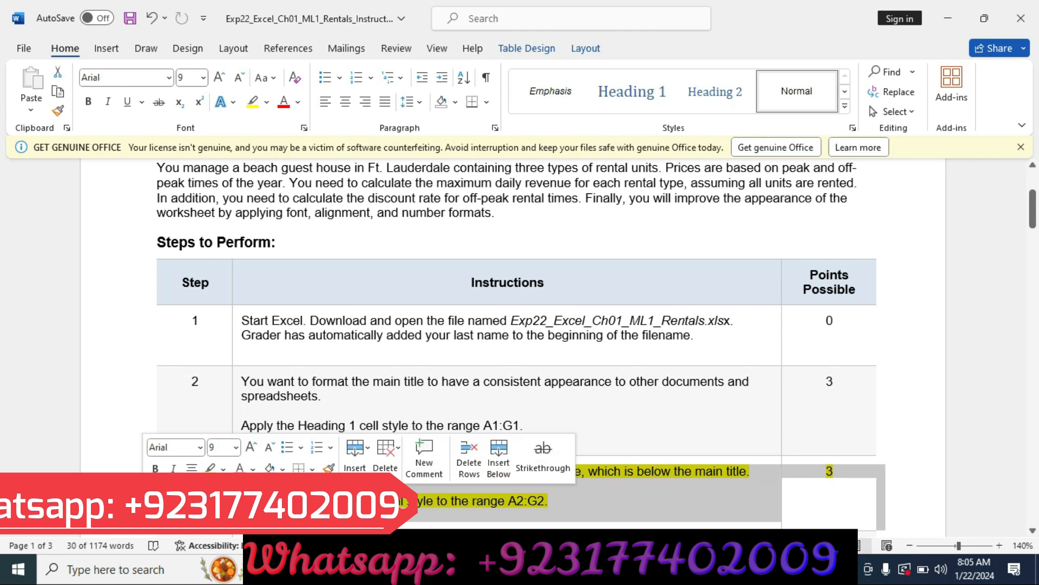
left_click(206, 467)
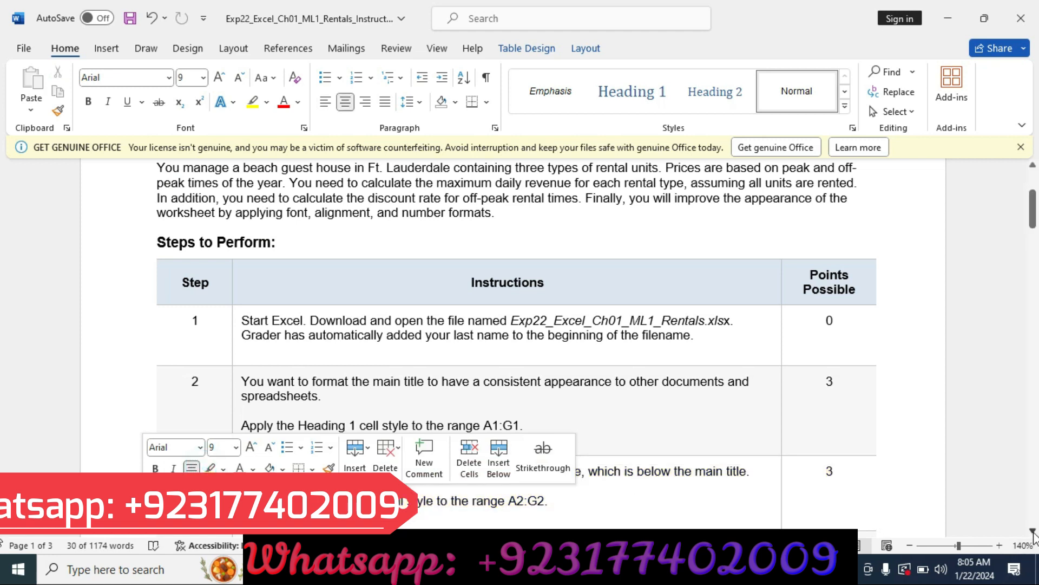
scroll(1032, 533, "down", 2)
scroll(1033, 533, "down", 4)
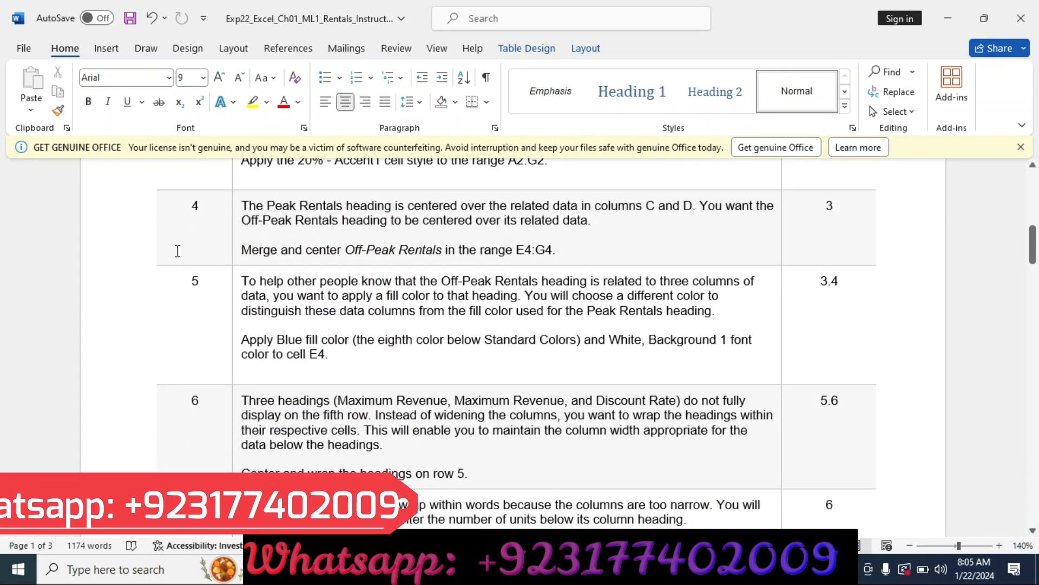
left_click(147, 243)
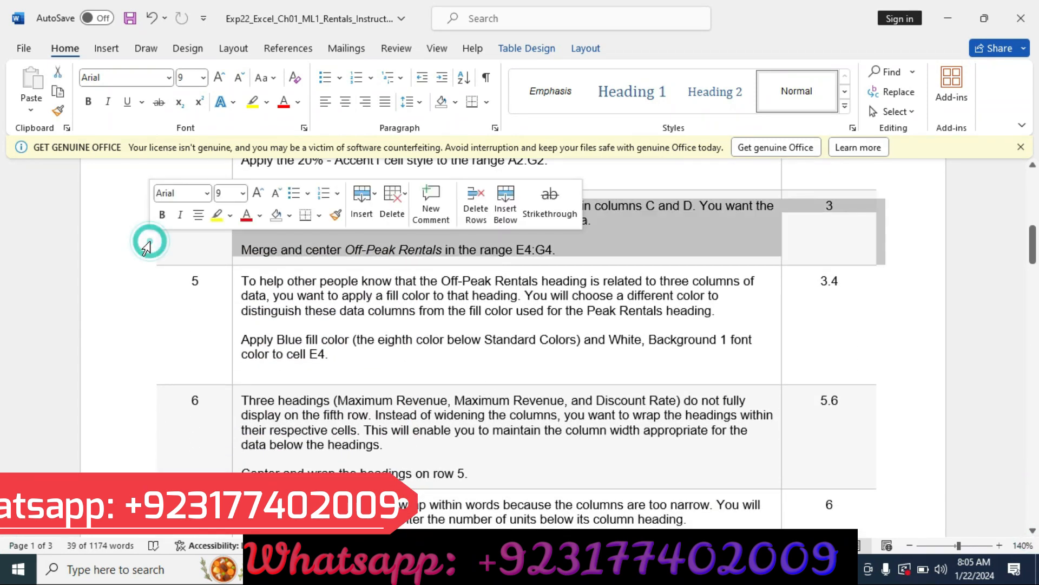
left_click(216, 215)
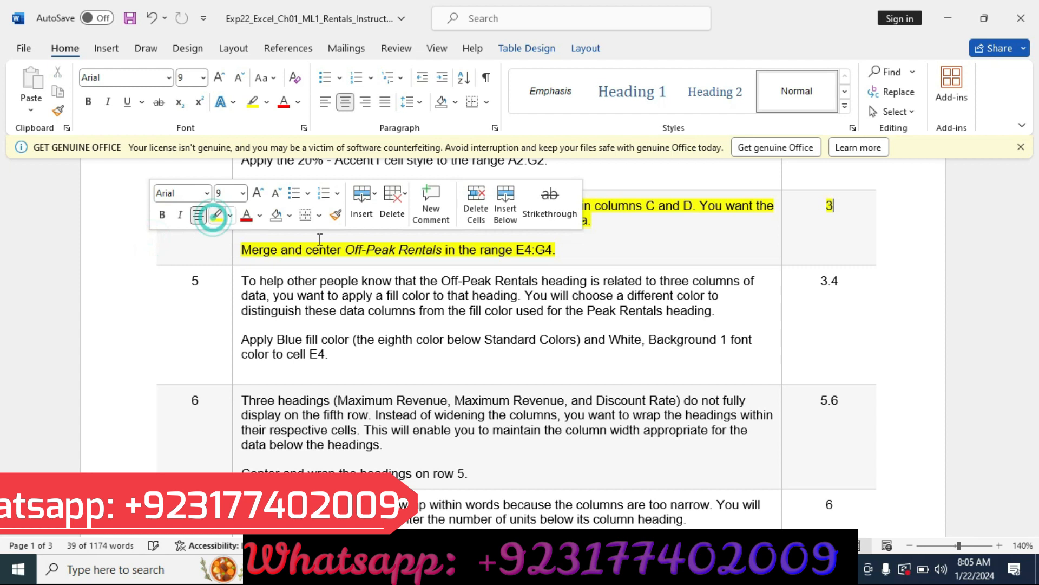
left_click(569, 237)
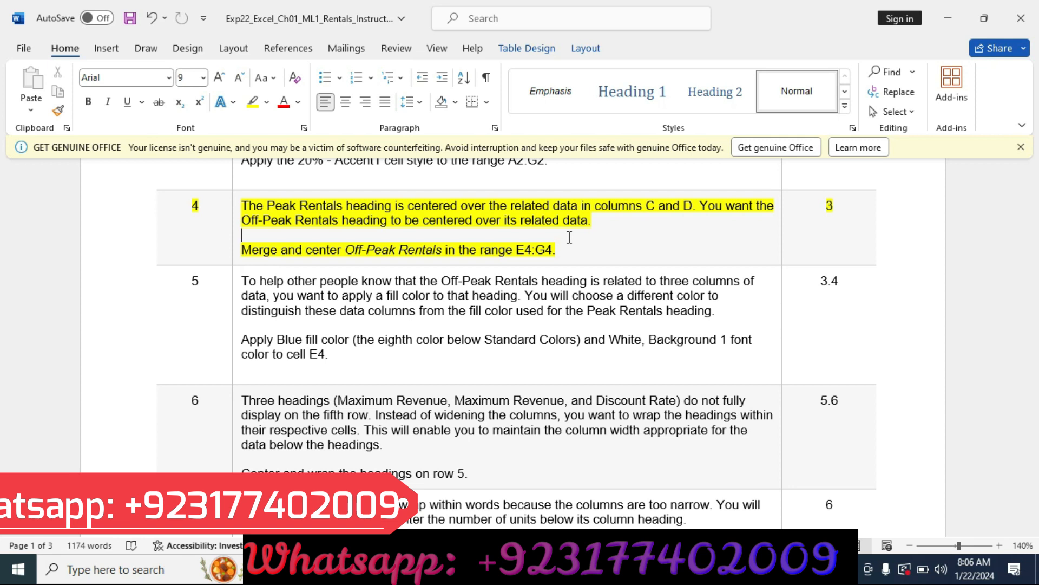
Step: Switch to the Excel workbook and merge and center the Off-Peak Rentals heading across E4:G4
key("alt+Tab")
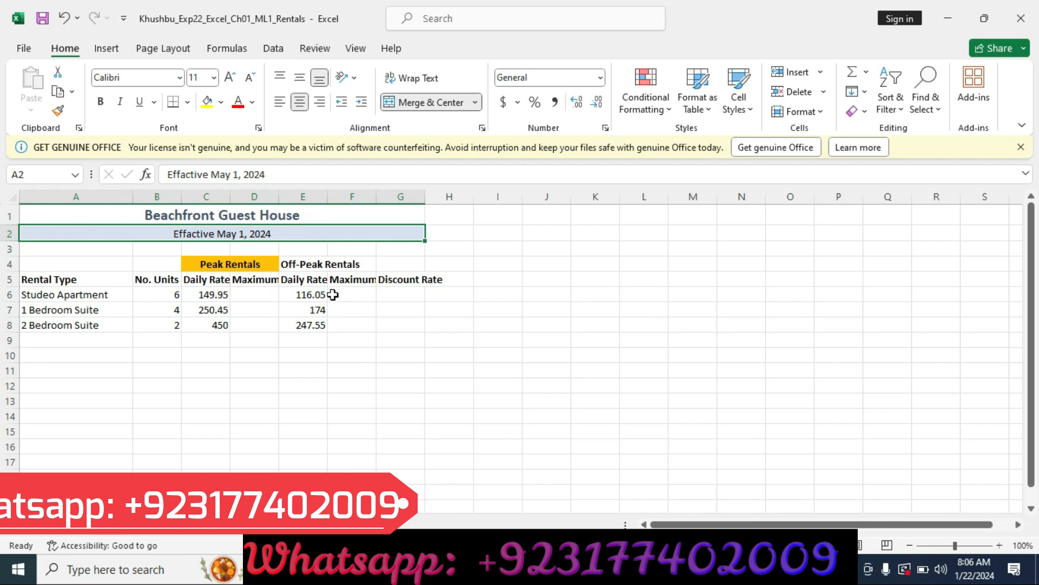
left_click(312, 265)
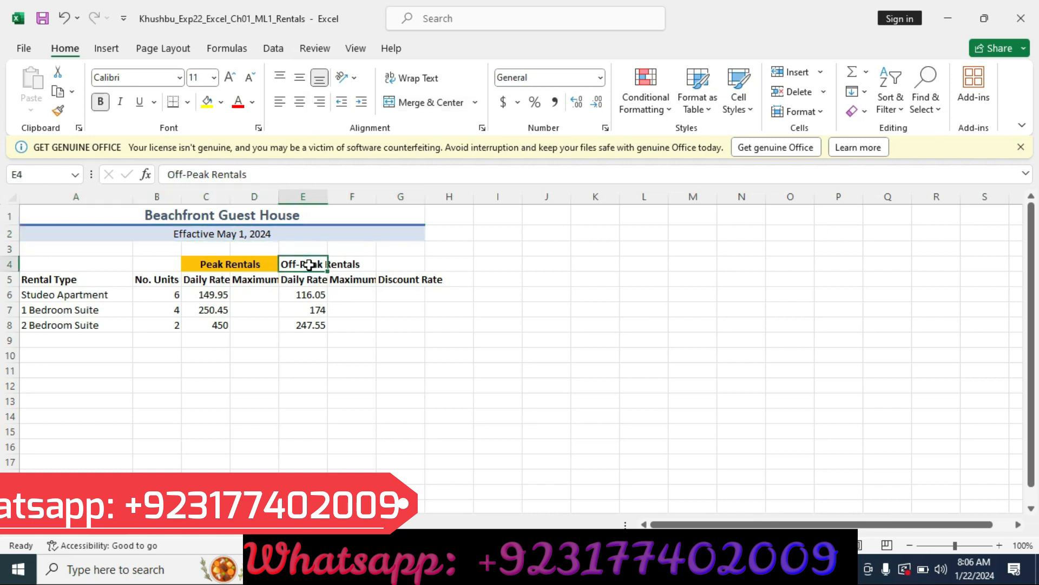
left_click_drag(309, 265, 389, 262)
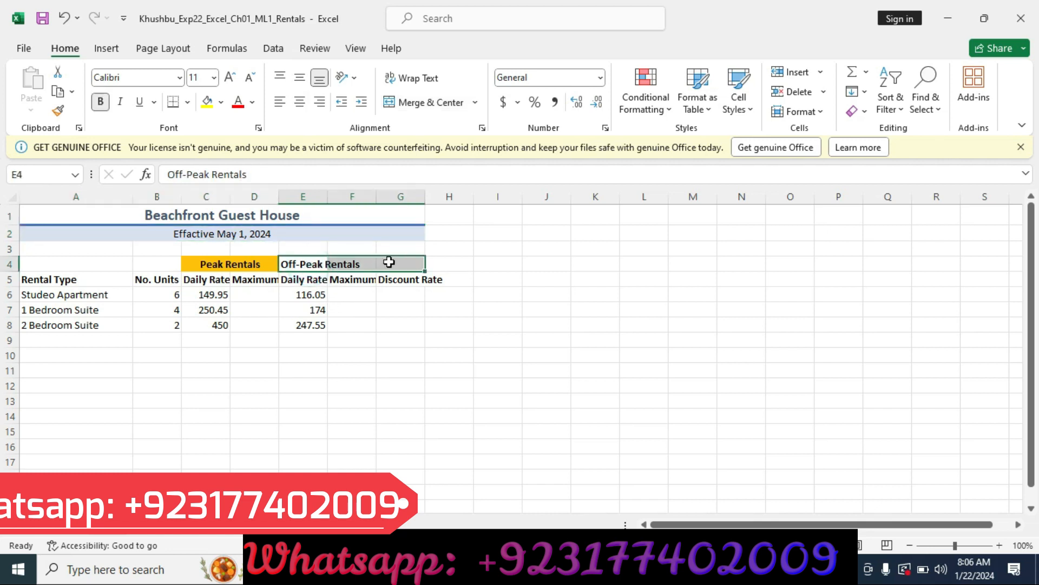
left_click(433, 102)
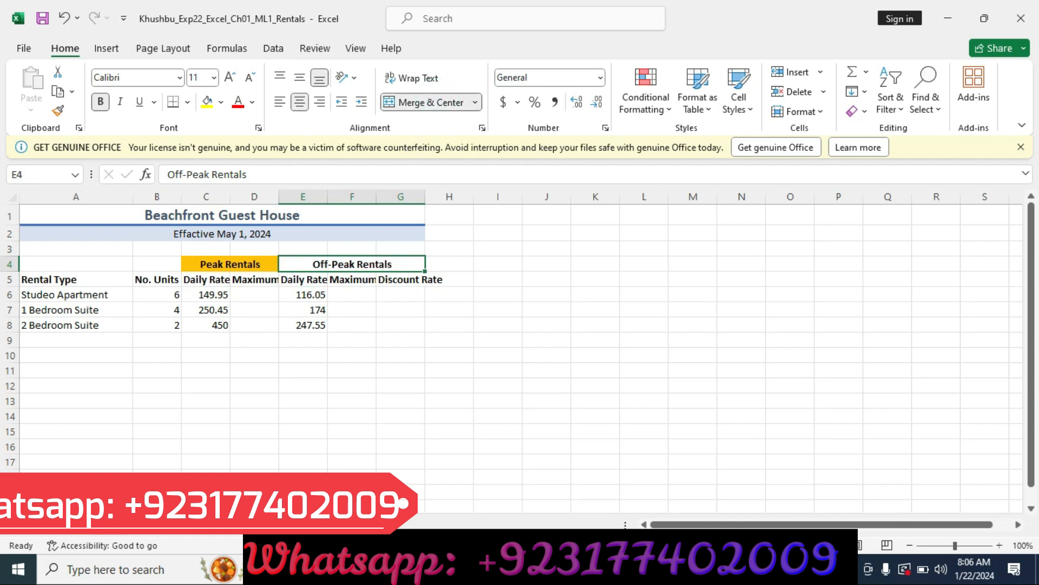
Step: Switch to the Word instructions, clear the step 4 row's highlight, and highlight the step 5 row in yellow
left_click(536, 569)
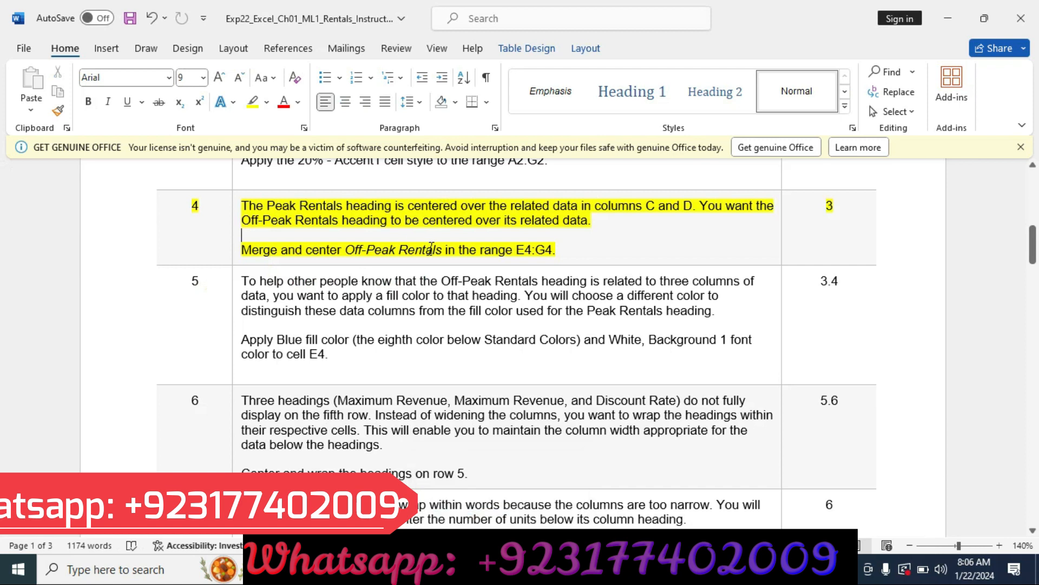
left_click(123, 238)
left_click(191, 205)
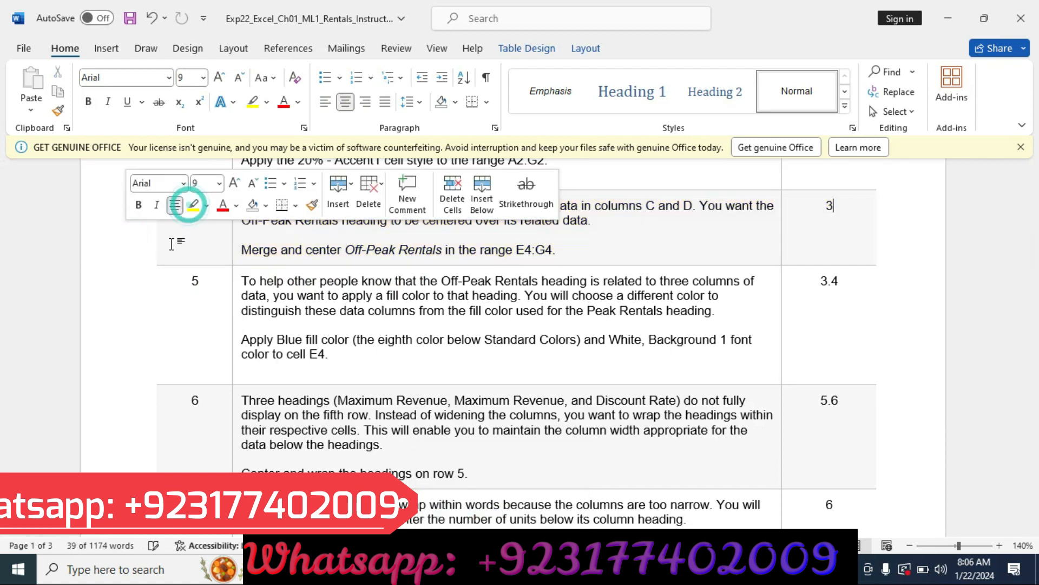
left_click(134, 301)
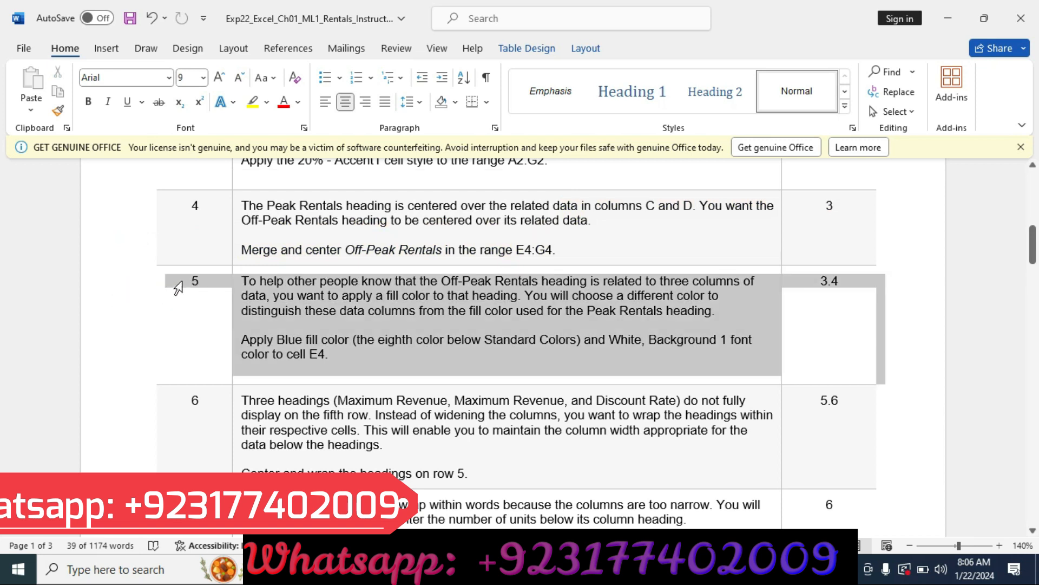
left_click(252, 259)
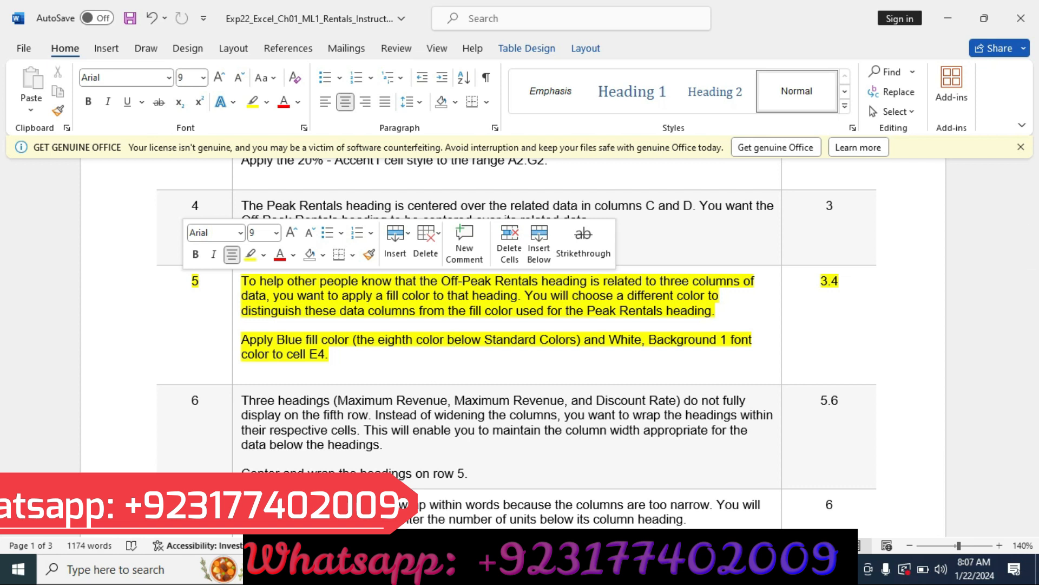
Step: Switch to the Excel workbook and apply the standard Blue fill color to the Off-Peak Rentals heading in E4
left_click(560, 569)
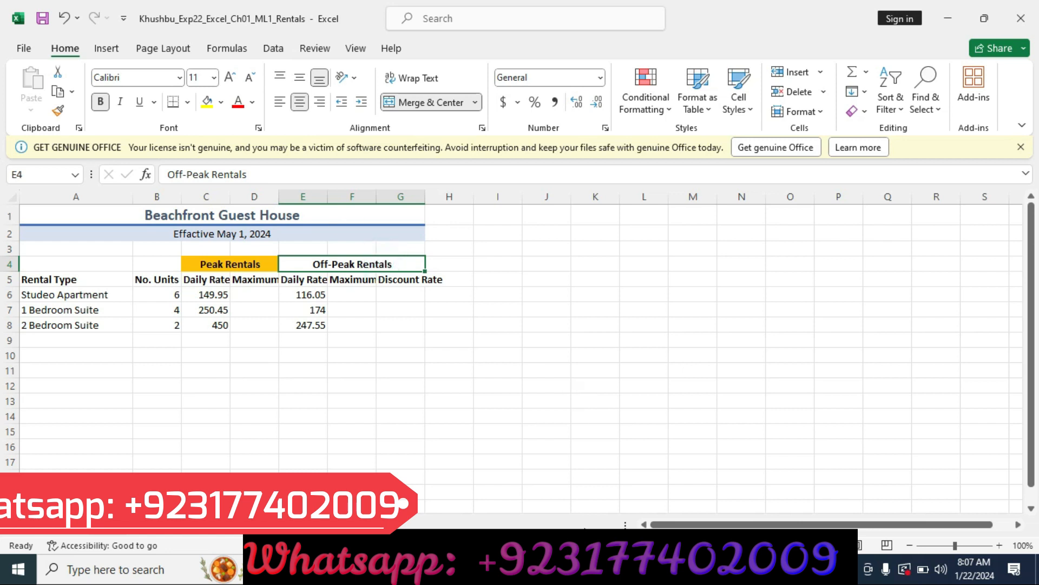
left_click(585, 569)
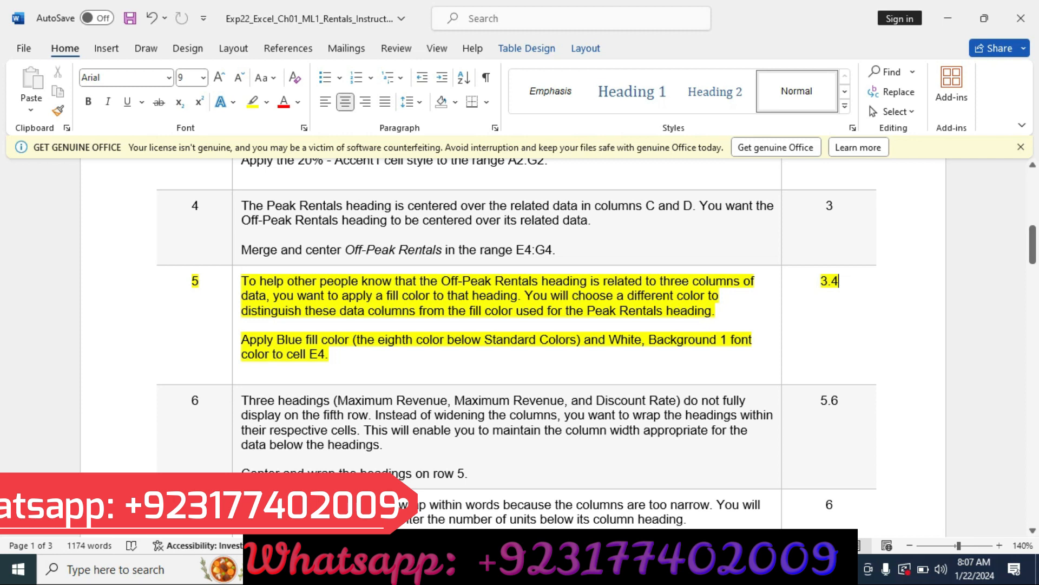
left_click(547, 569)
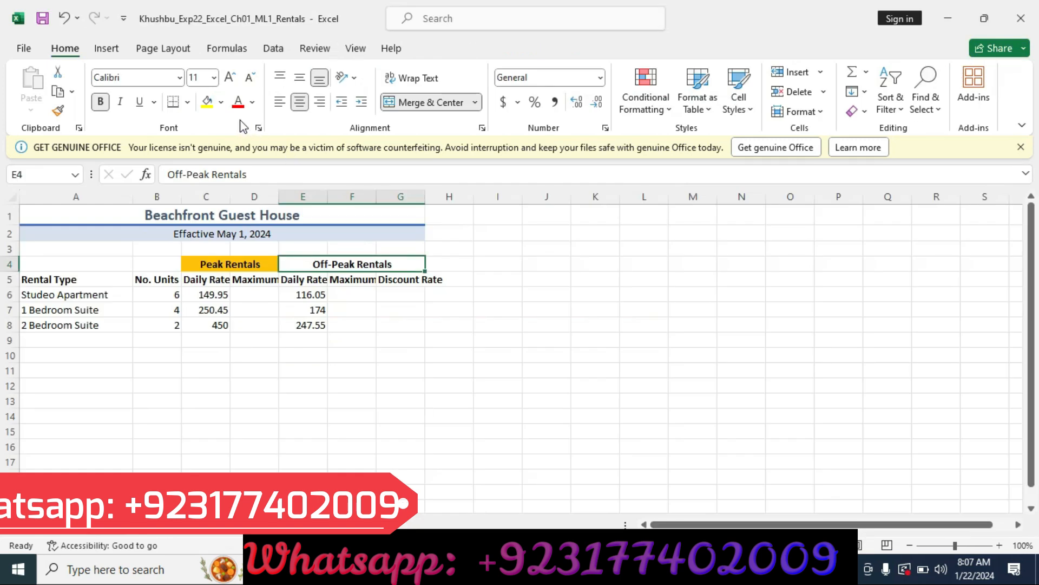
left_click(222, 103)
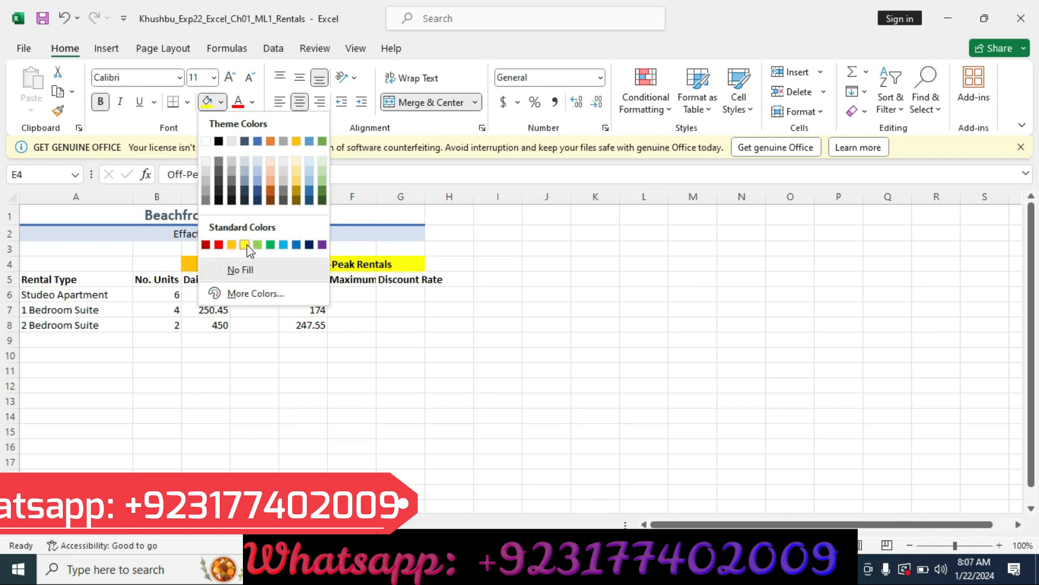
left_click(219, 244)
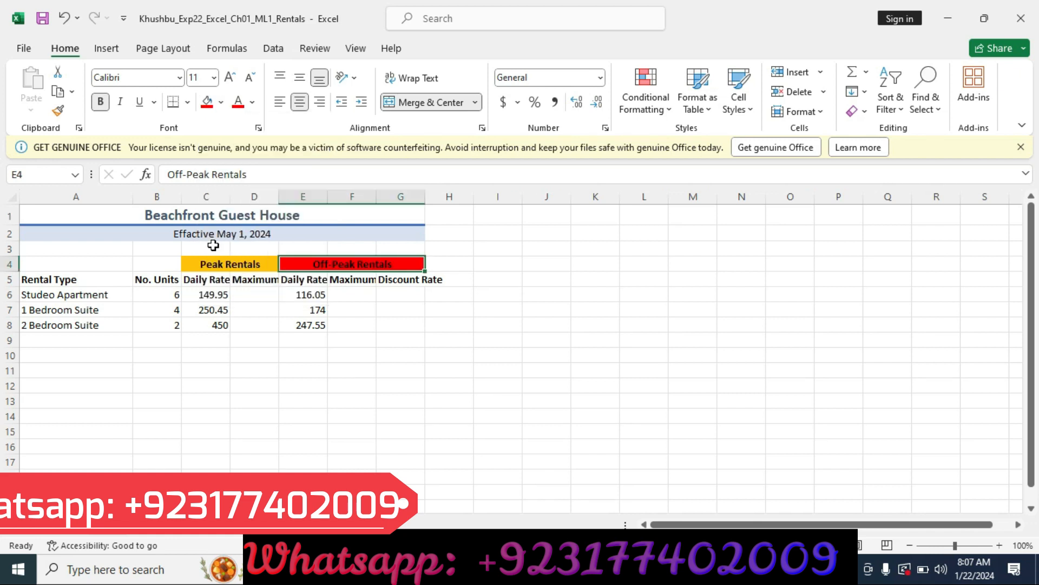
left_click(222, 102)
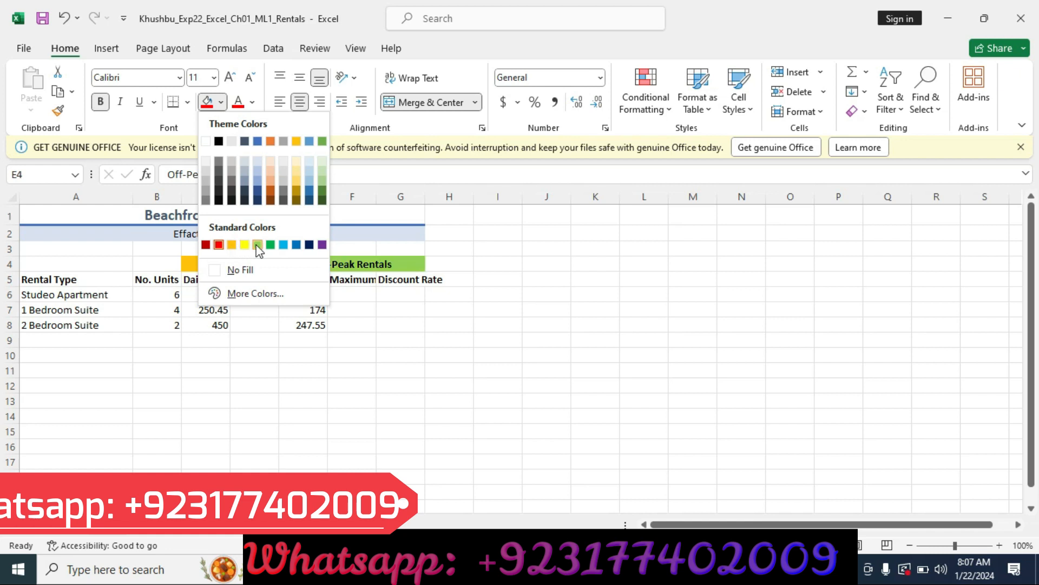
left_click(295, 245)
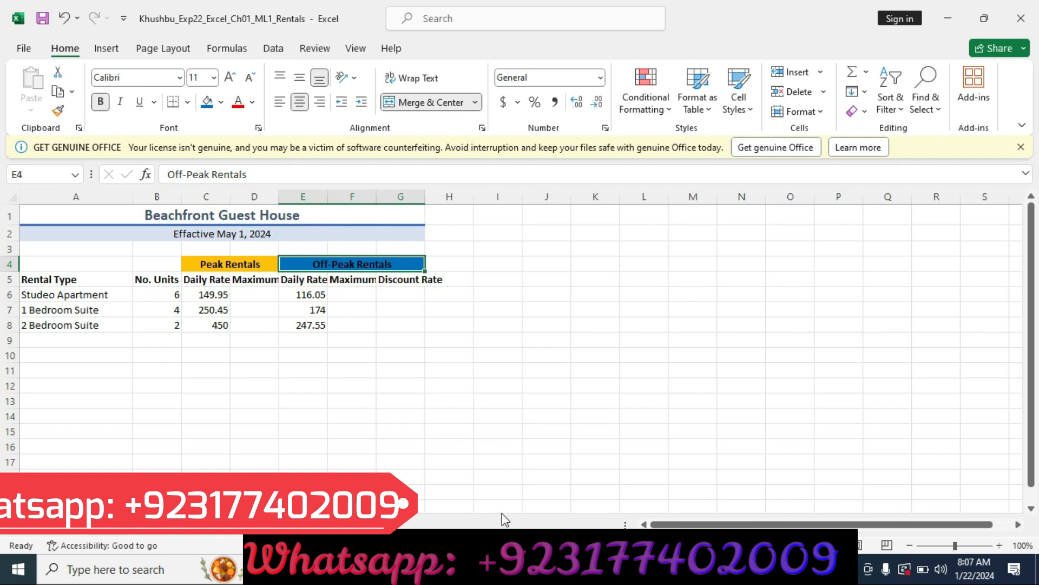
Step: Recheck step 5 in the Word instructions, then set E4's font color to White, Background 1 in the Excel workbook
key("alt+Tab")
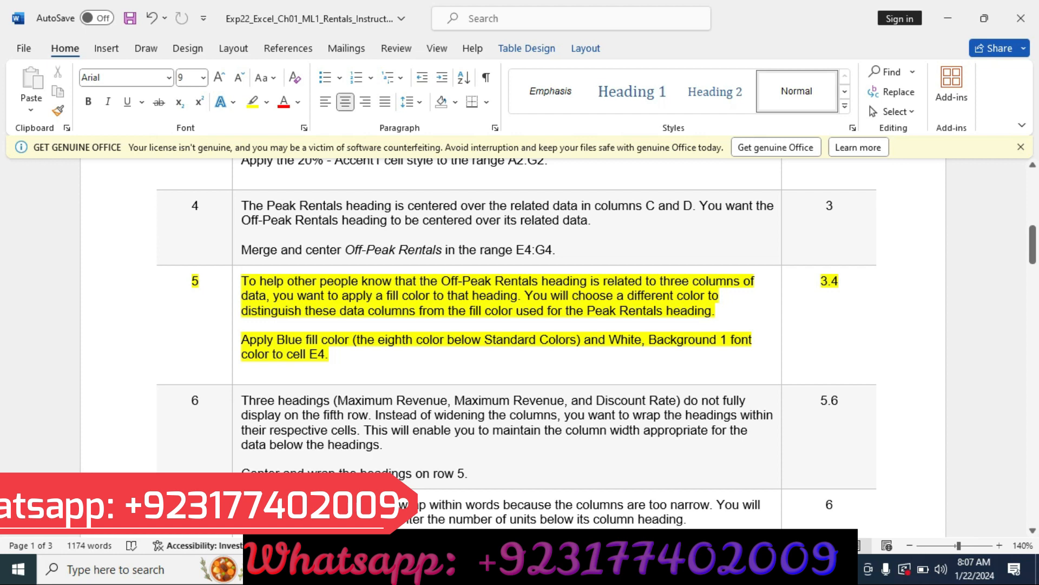
key("alt+Tab")
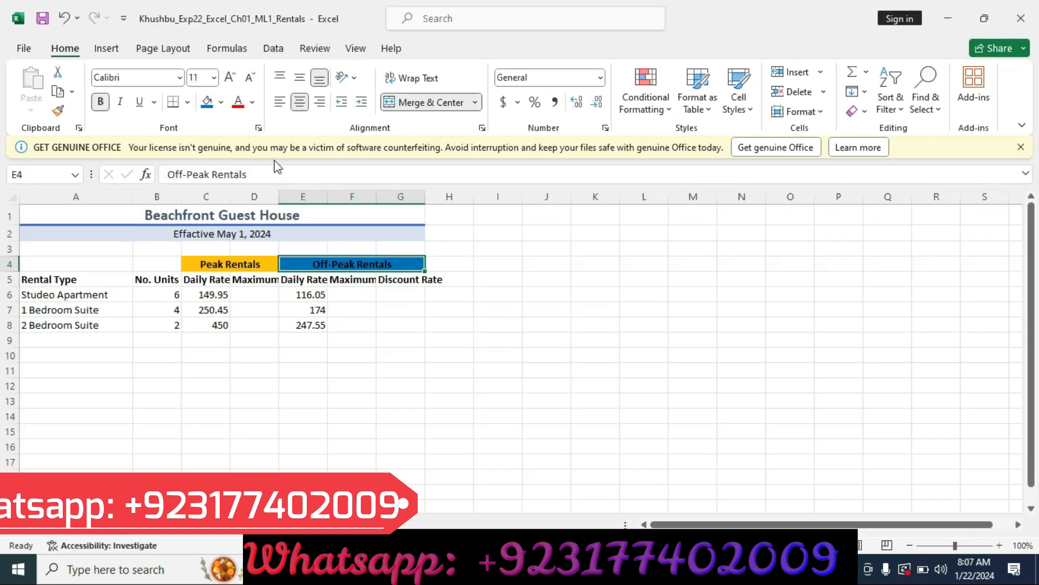
left_click(252, 103)
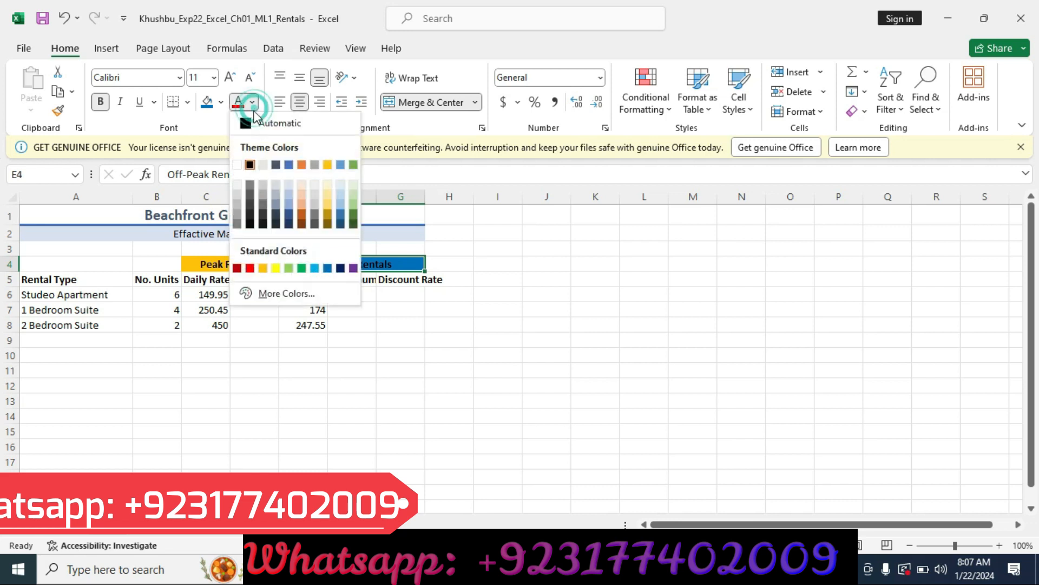
left_click(238, 165)
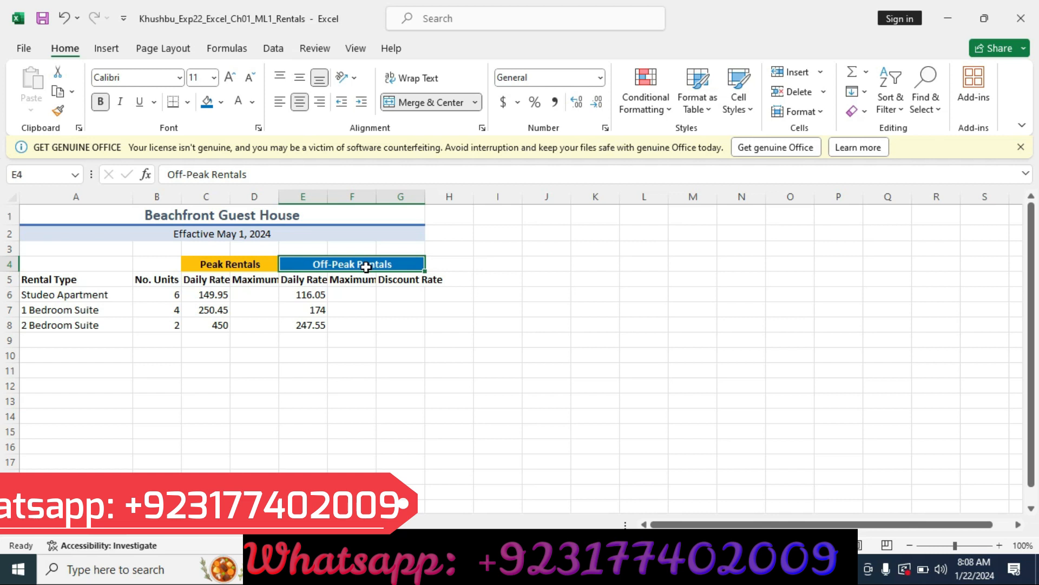
Step: Switch to the Word instructions, clear the step 5 row's highlight, and highlight the step 6 row in yellow
left_click(537, 569)
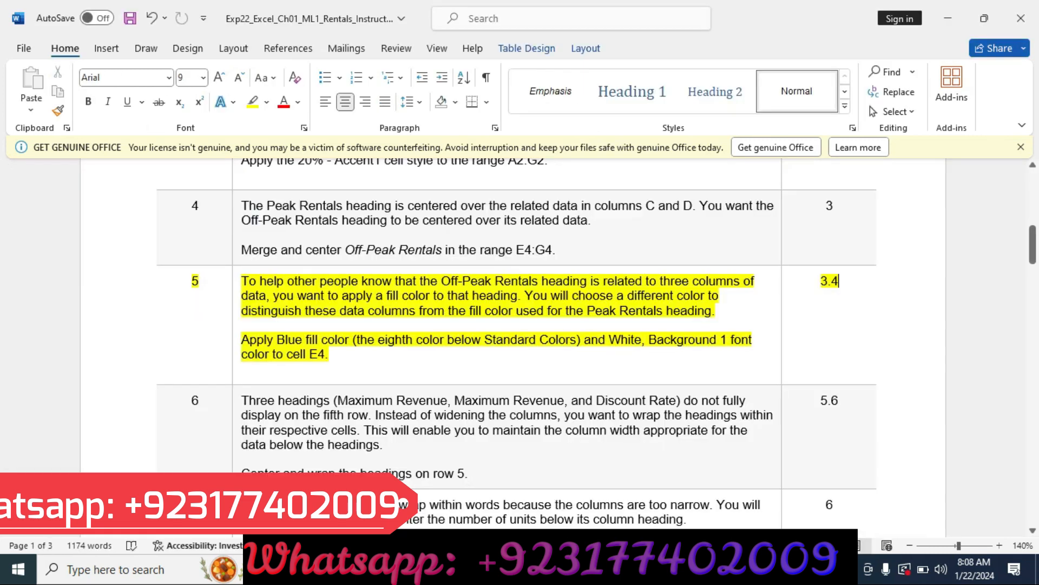
left_click(102, 283)
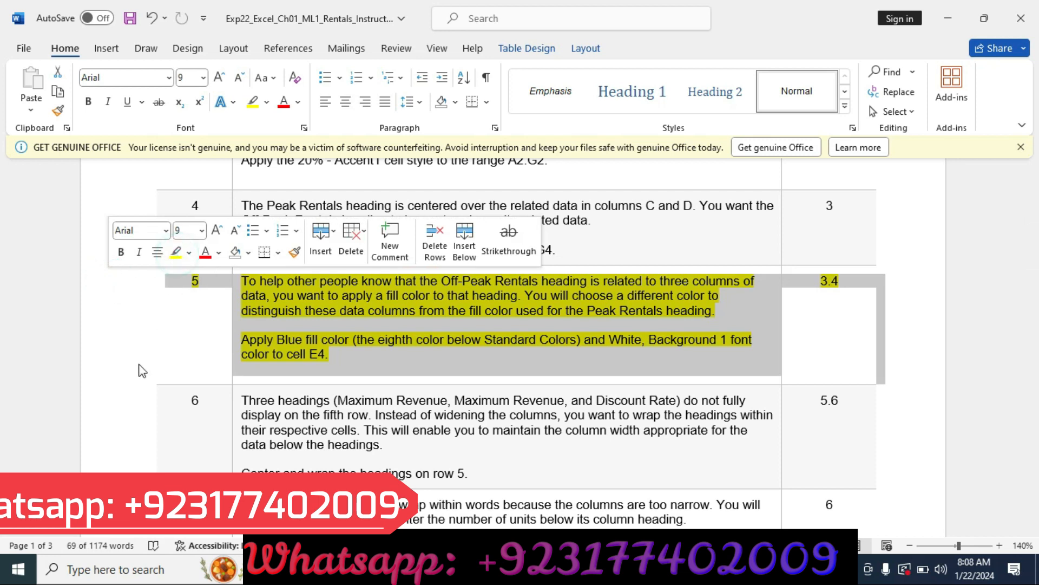
left_click(178, 243)
left_click(177, 252)
left_click(176, 252)
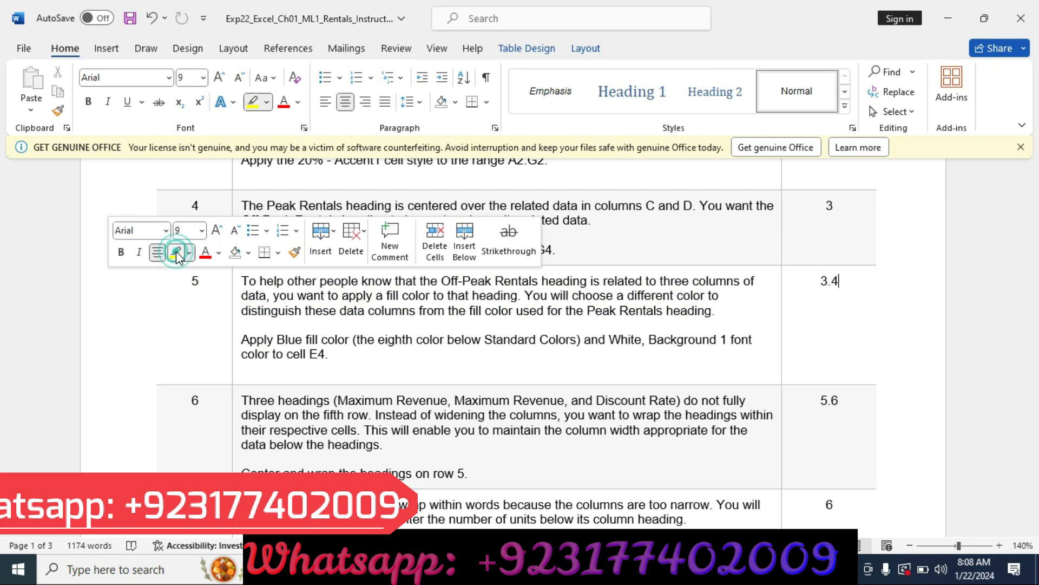
left_click(177, 252)
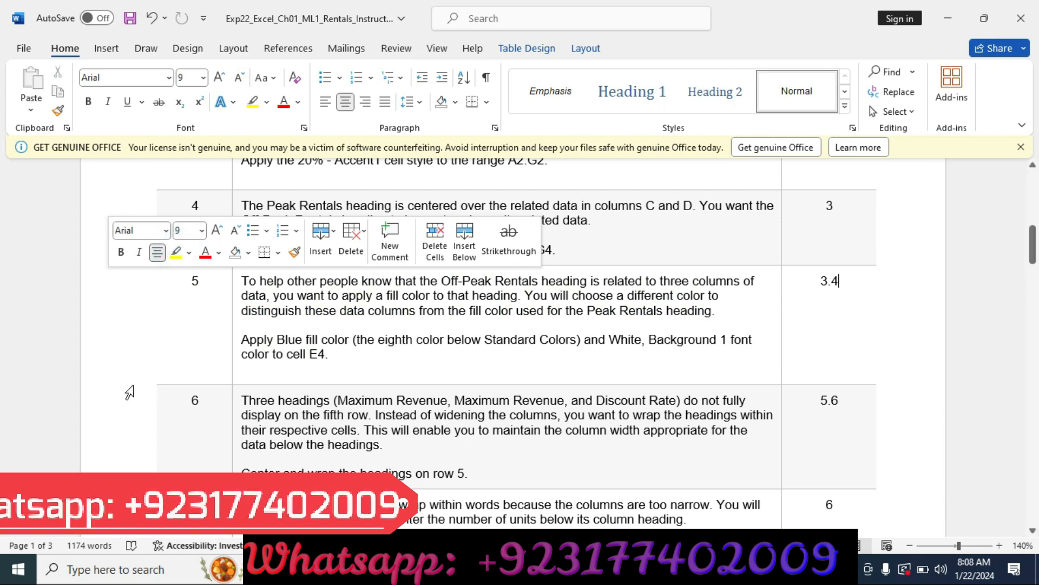
left_click(130, 414)
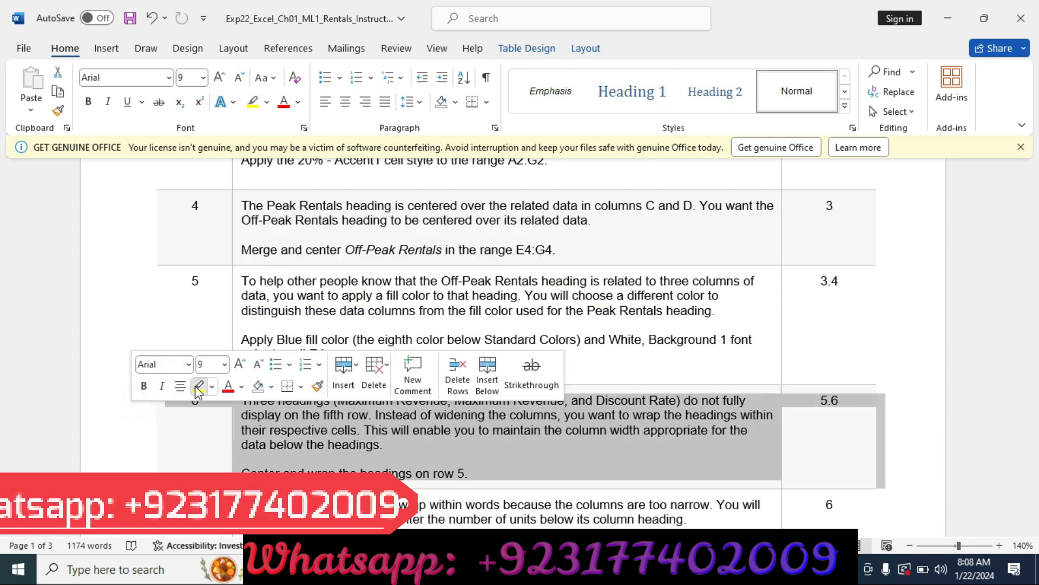
left_click(198, 386)
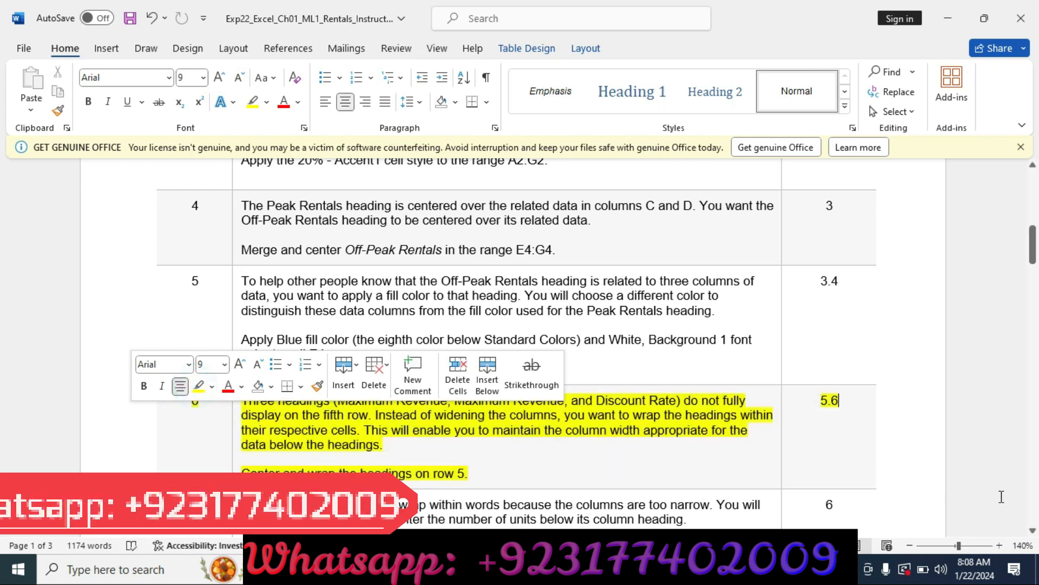
scroll(1034, 533, "down", 3)
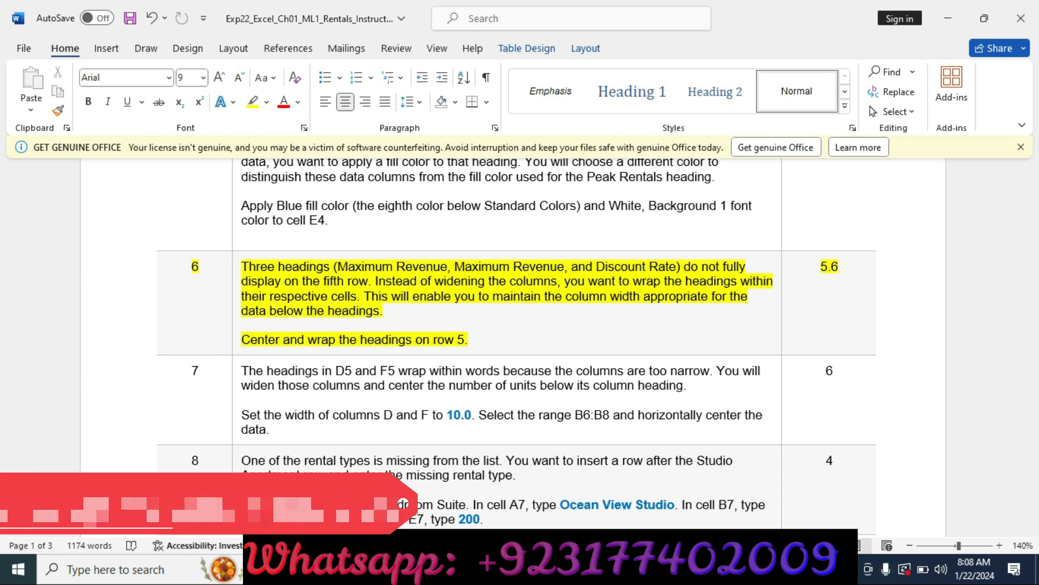
Step: Switch to the Excel workbook, then center the headings on row 5 horizontally and wrap their text
key("alt+Tab")
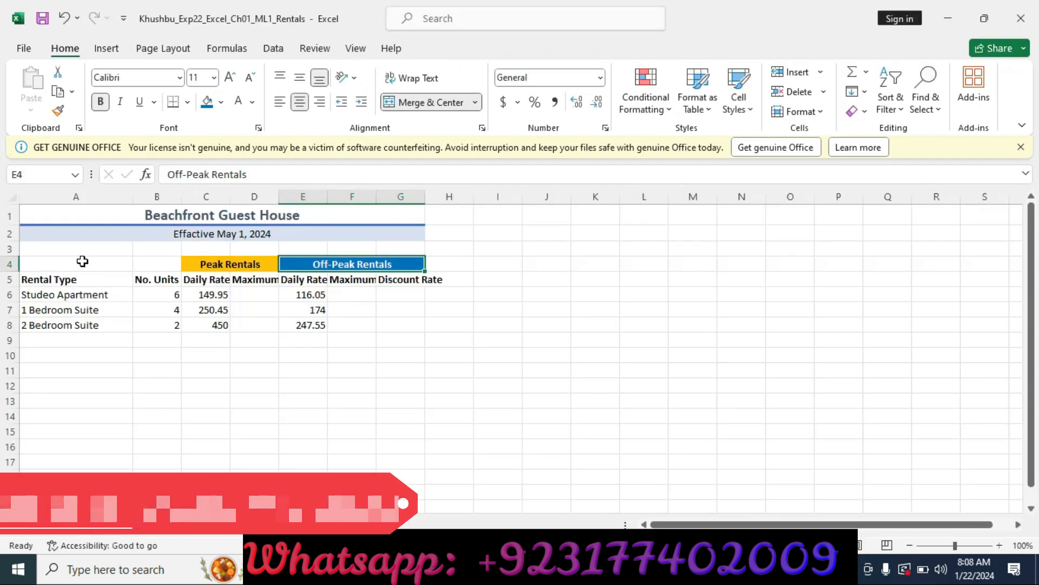
left_click(9, 279)
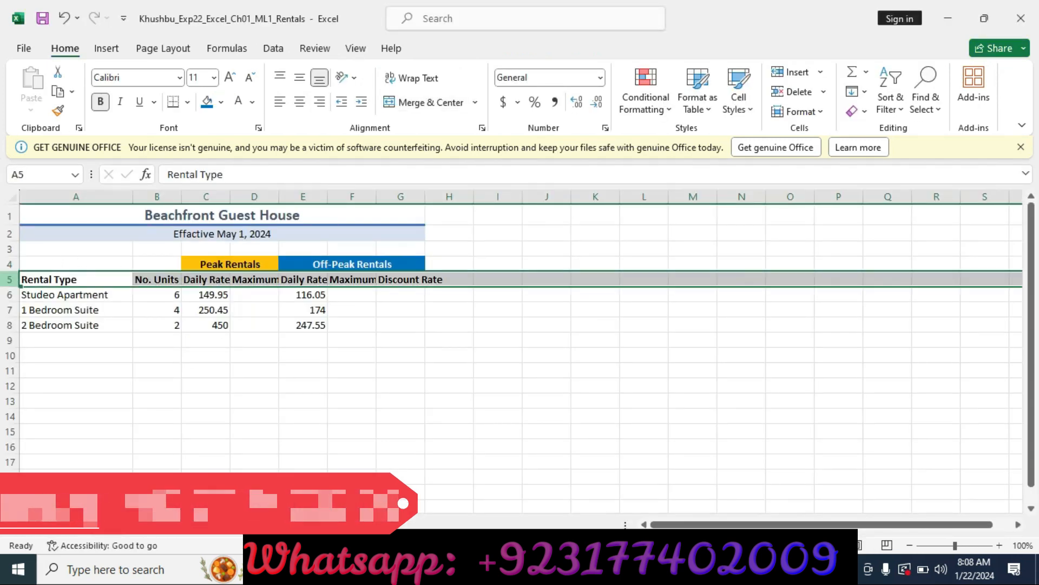
left_click(301, 102)
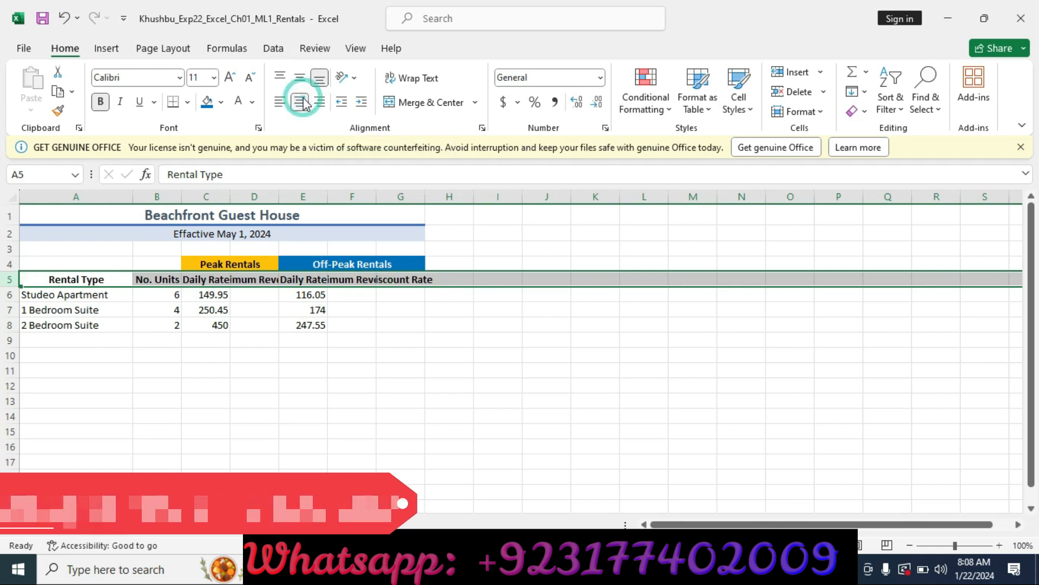
left_click(414, 82)
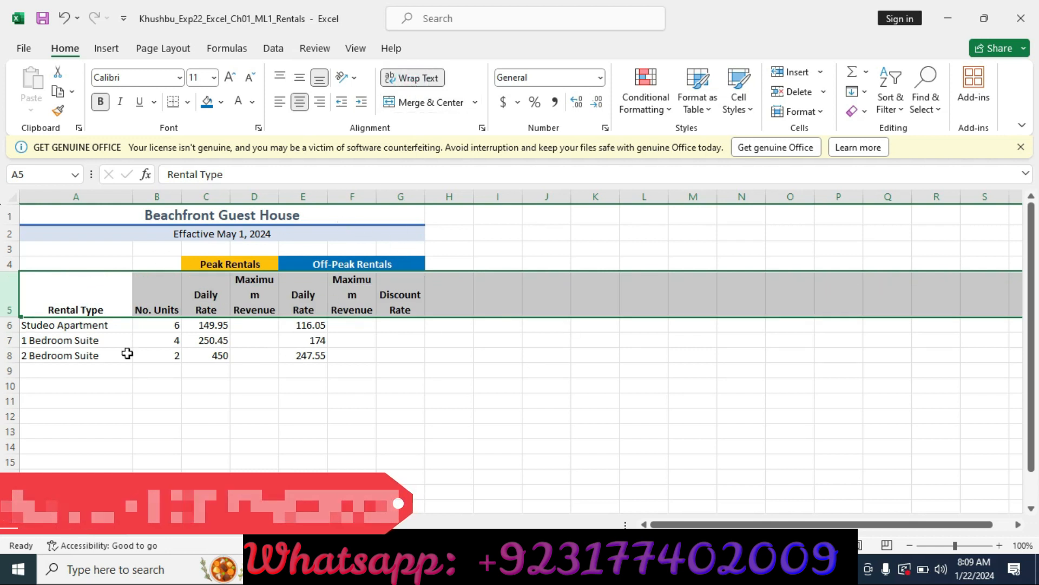
Step: Switch to the Word instructions and clear the yellow highlight from the step 6 row
left_click(574, 568)
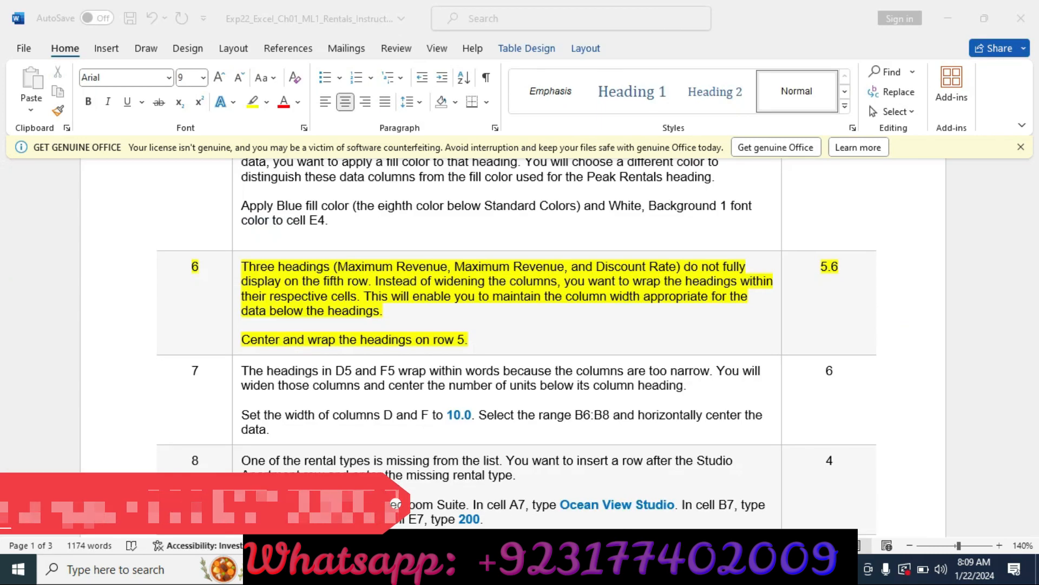
left_click(125, 293)
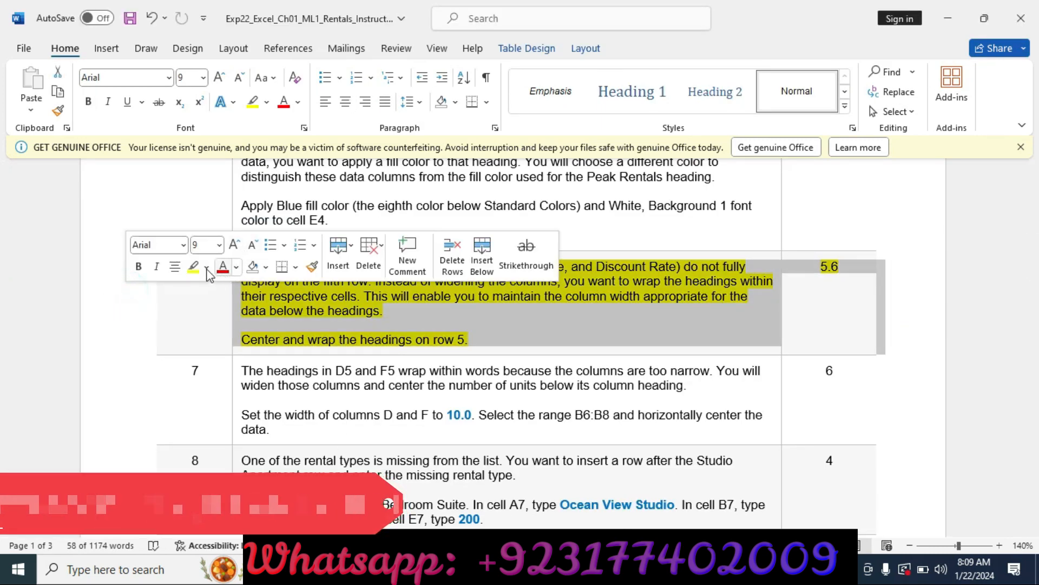
left_click(196, 269)
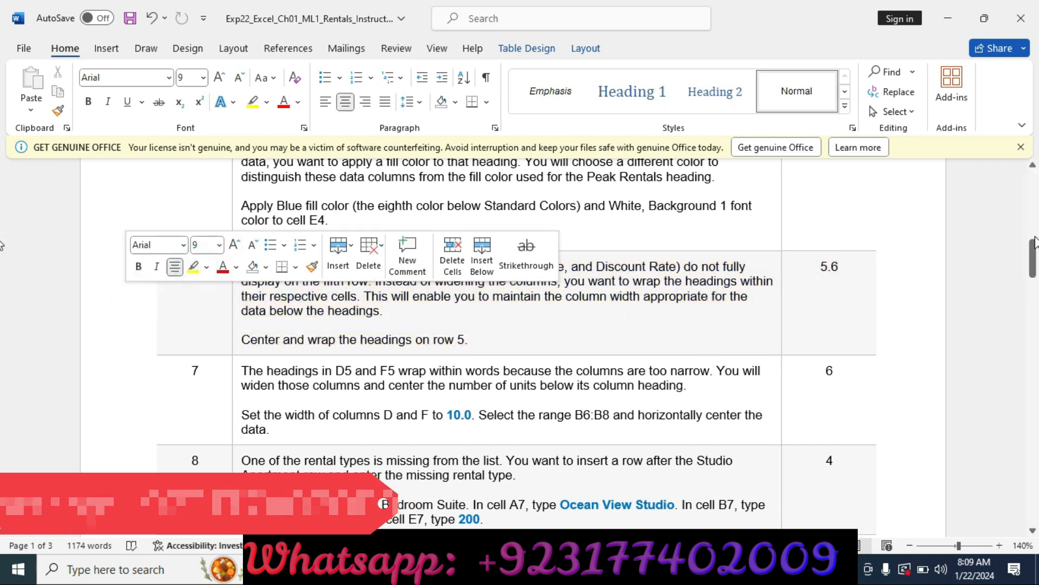
mouse_move(1033, 251)
left_mouse_down()
mouse_move(1034, 463)
mouse_move(1031, 257)
mouse_move(1020, 257)
left_mouse_up()
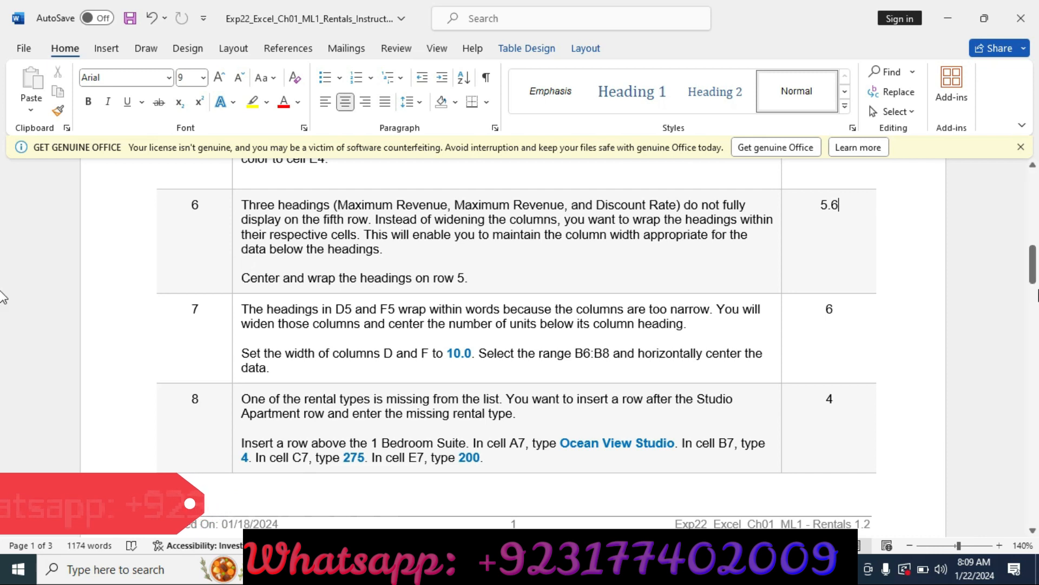
left_click_drag(1033, 268, 1035, 205)
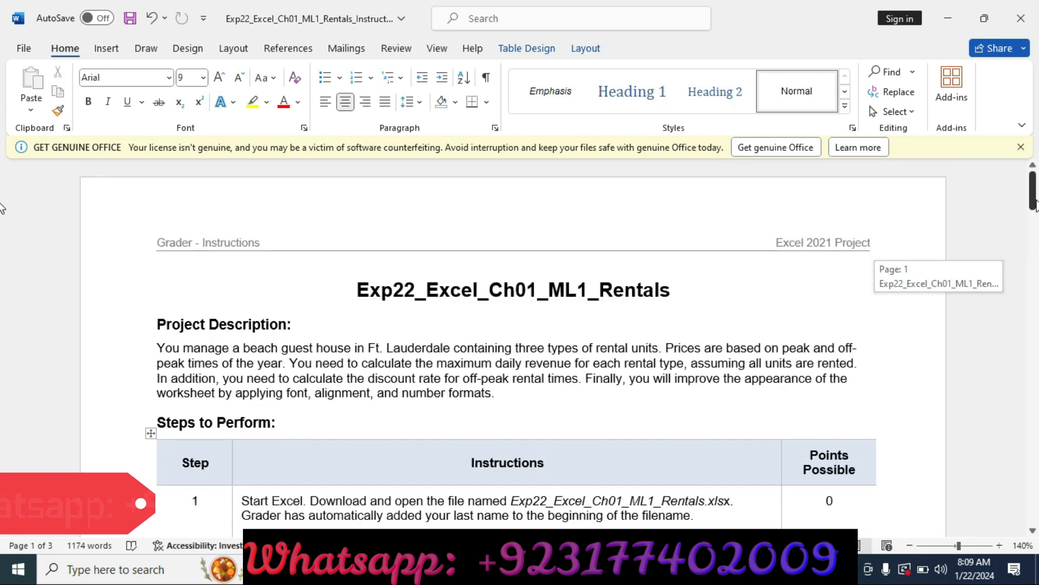